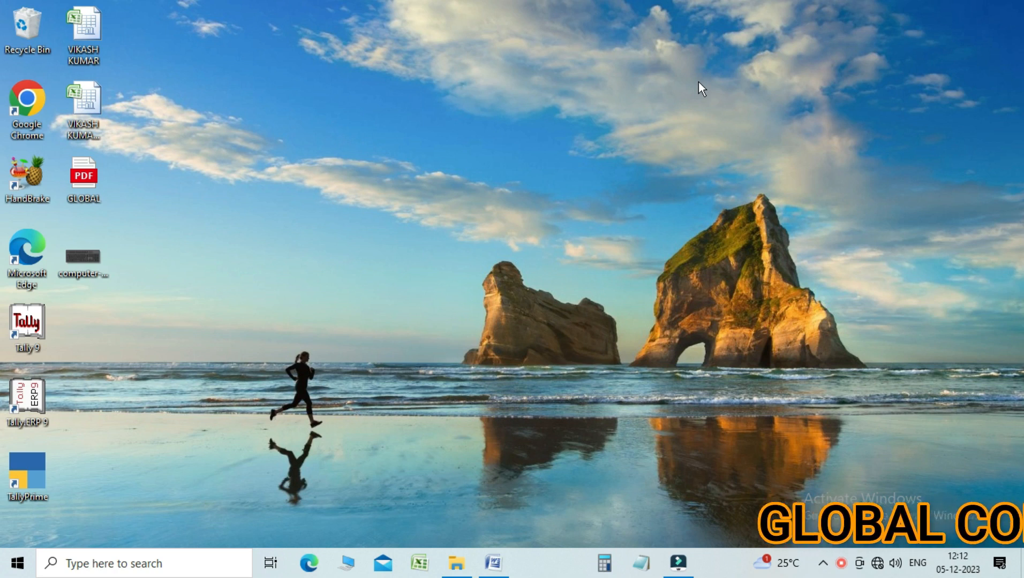
# - Switch to the open Word document "global computer eduction" and show its first page
pyautogui.rightClick(404, 117)
pyautogui.click(449, 163)
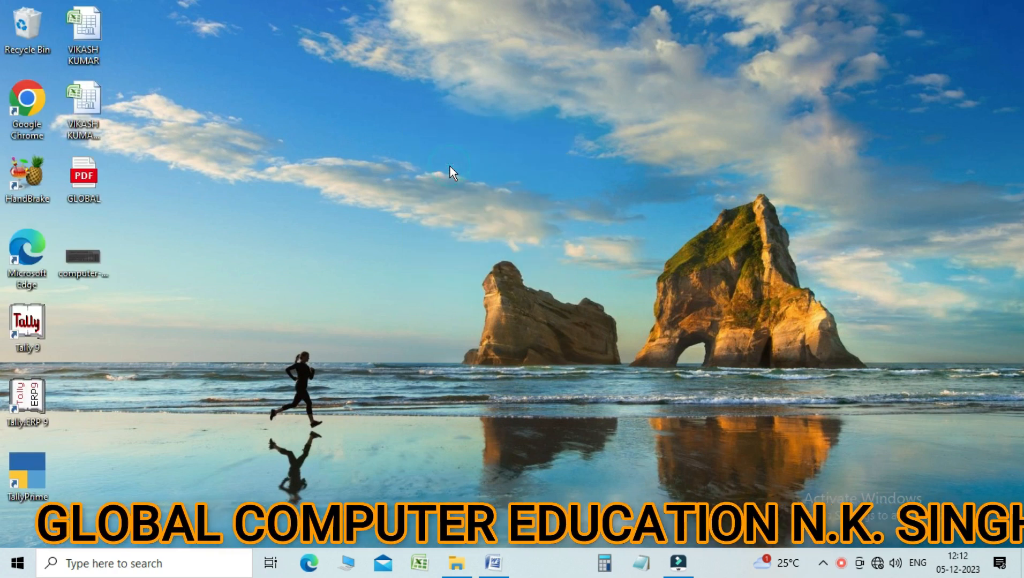
pyautogui.click(494, 563)
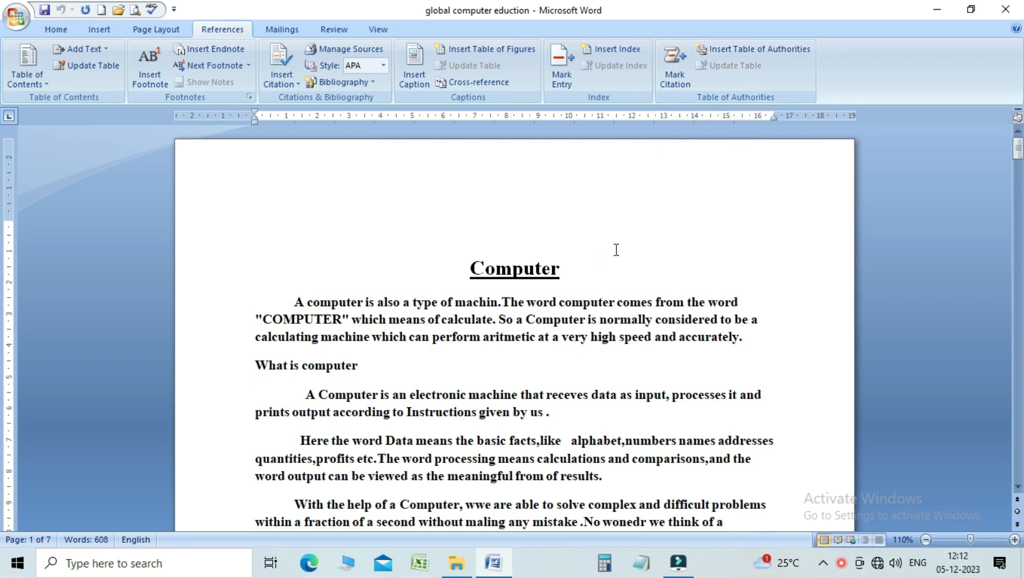
pyautogui.moveTo(1021, 161)
pyautogui.mouseDown()
pyautogui.moveTo(1020, 196)
pyautogui.moveTo(1021, 160)
pyautogui.mouseUp()
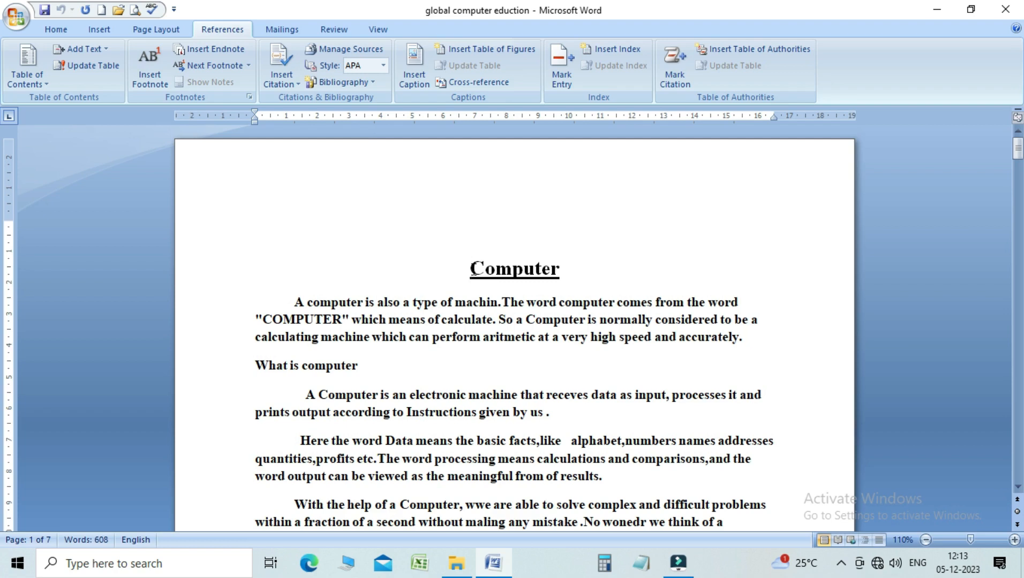
pyautogui.scroll(-1, 473, 269)
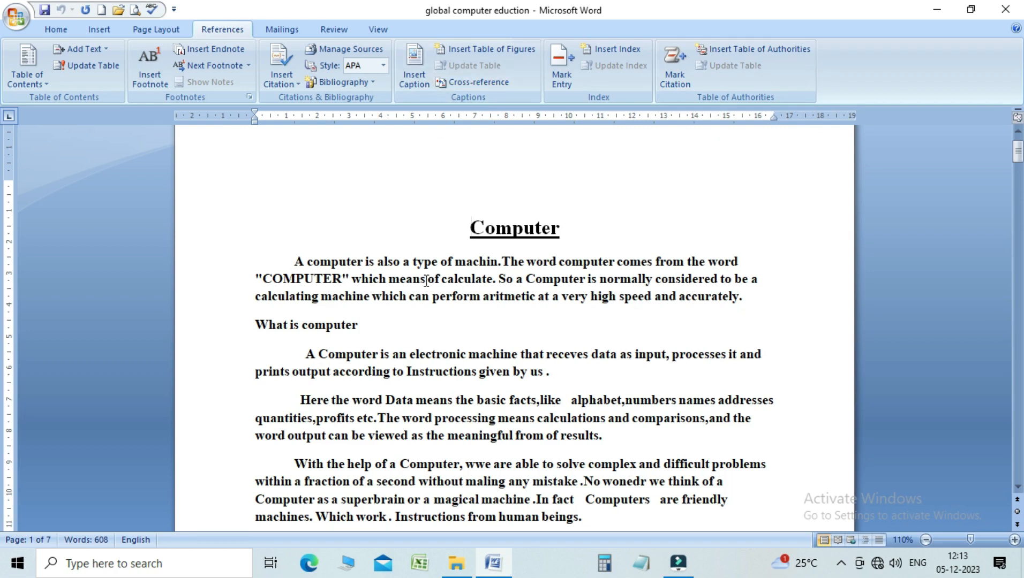
# - Examine the available citation categories in the Mark Citation dialog without marking anything
pyautogui.click(674, 79)
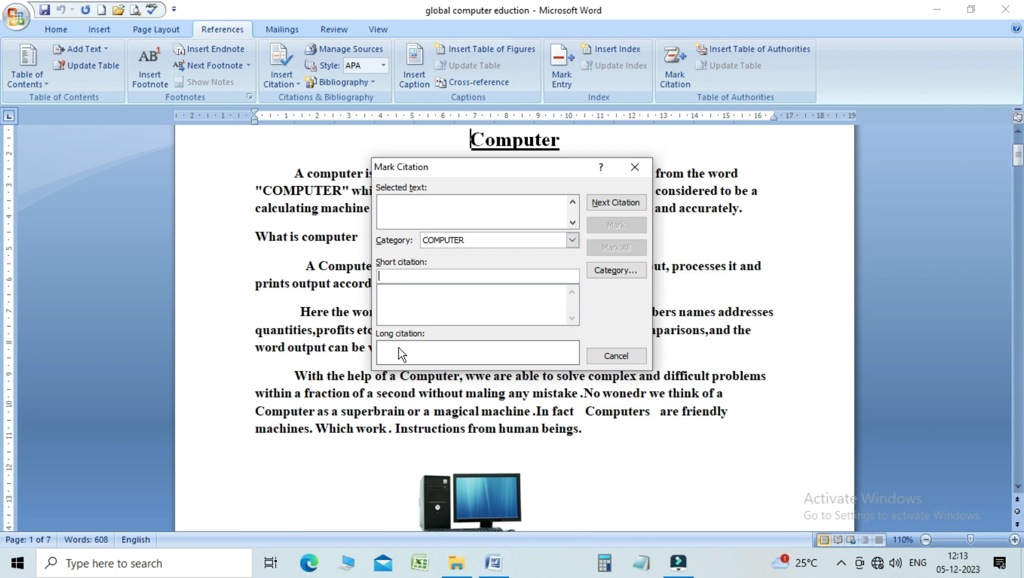
pyautogui.click(571, 241)
pyautogui.click(570, 256)
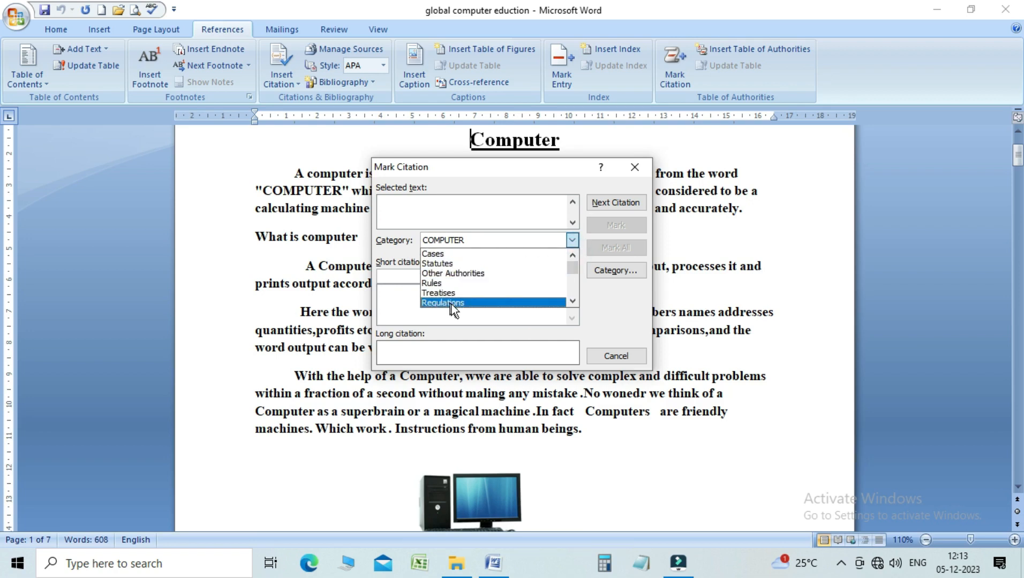
pyautogui.click(573, 303)
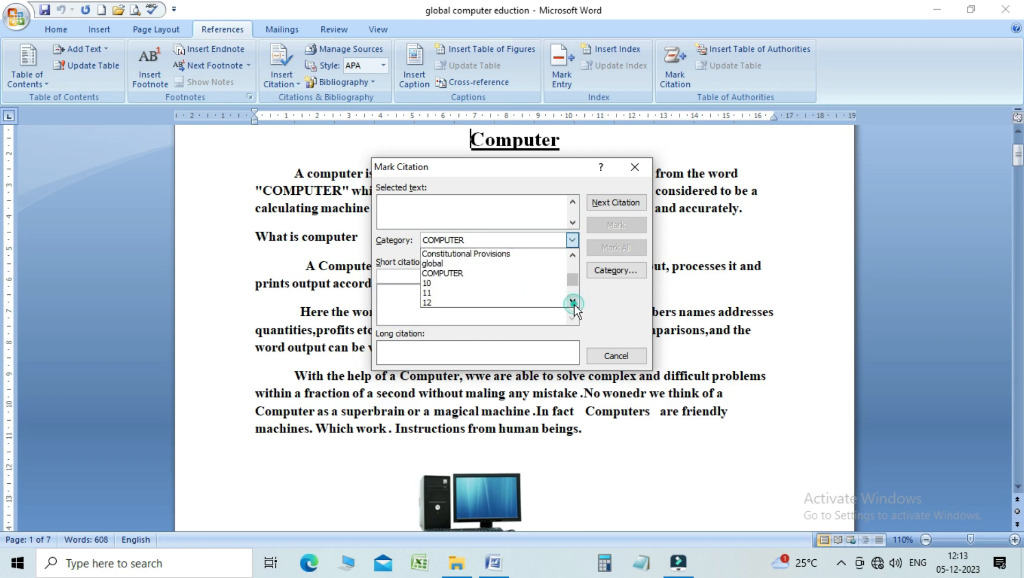
pyautogui.click(573, 255)
pyautogui.click(574, 256)
pyautogui.click(575, 255)
pyautogui.click(575, 256)
pyautogui.click(574, 256)
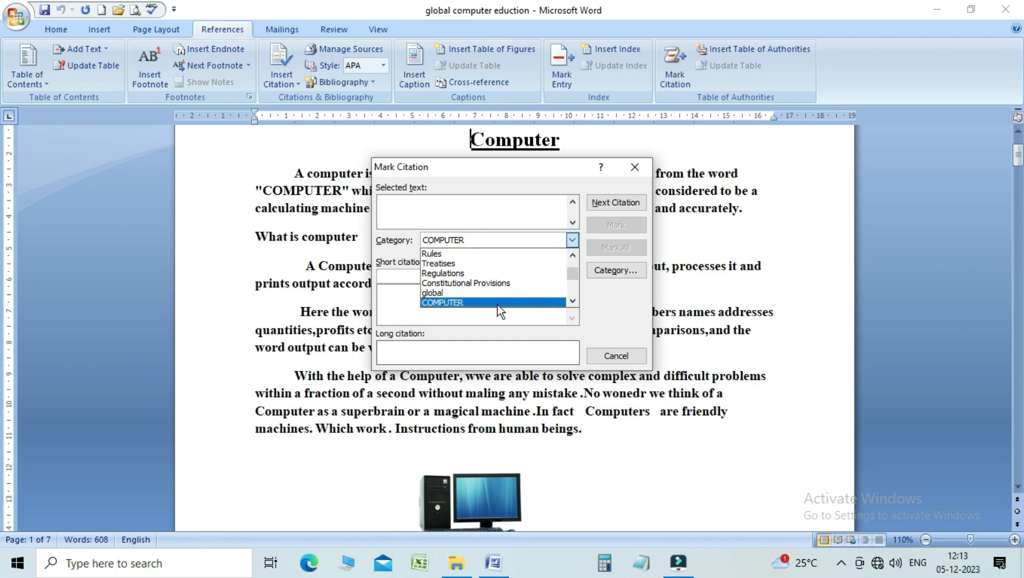
pyautogui.click(605, 359)
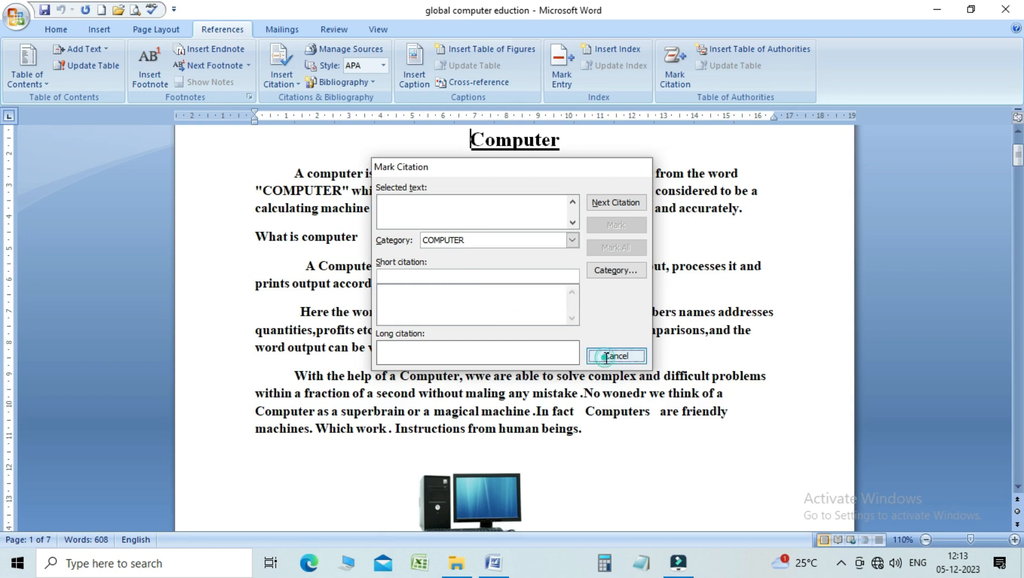
pyautogui.click(605, 358)
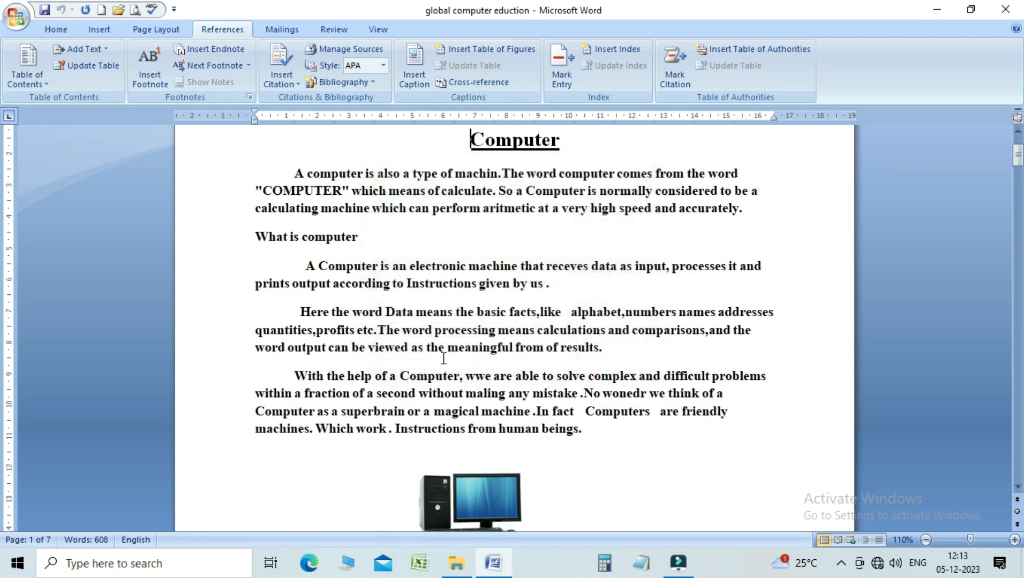
# - Mark the underlined title "Computer" as a citation in the COMPUTER category and hide the formatting marks
pyautogui.click(1018, 132)
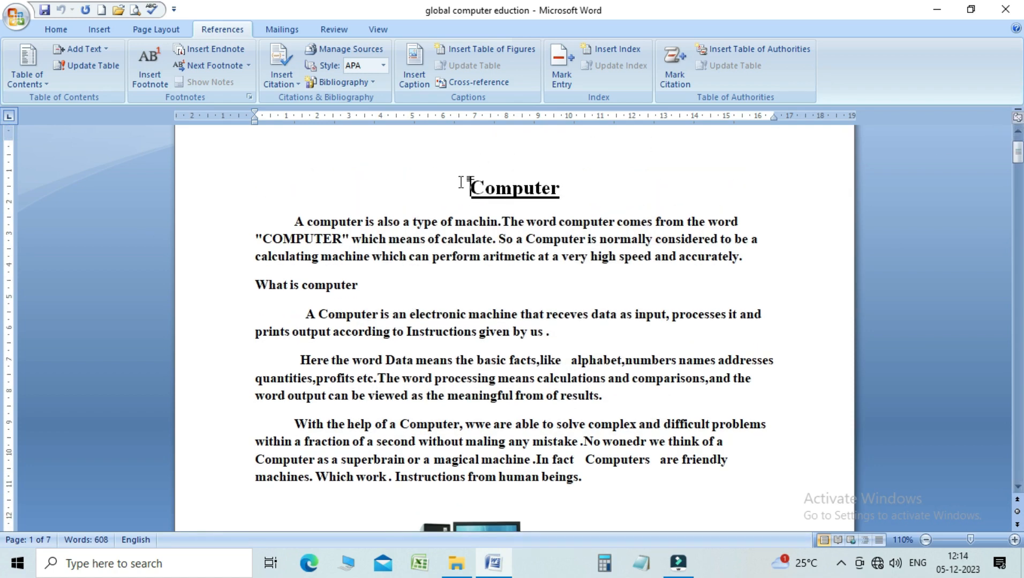
pyautogui.moveTo(472, 186); pyautogui.dragTo(571, 190)
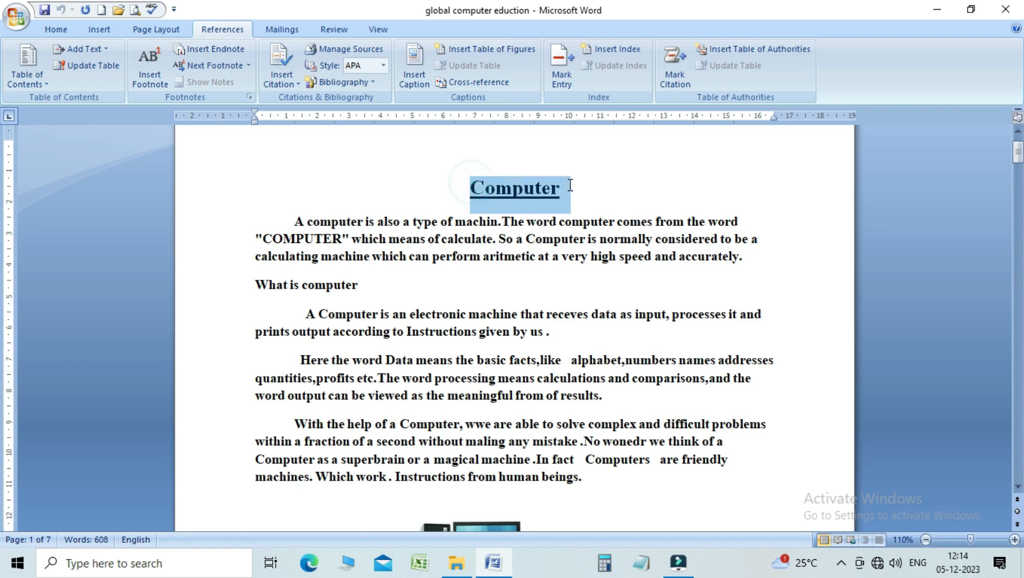
pyautogui.click(670, 78)
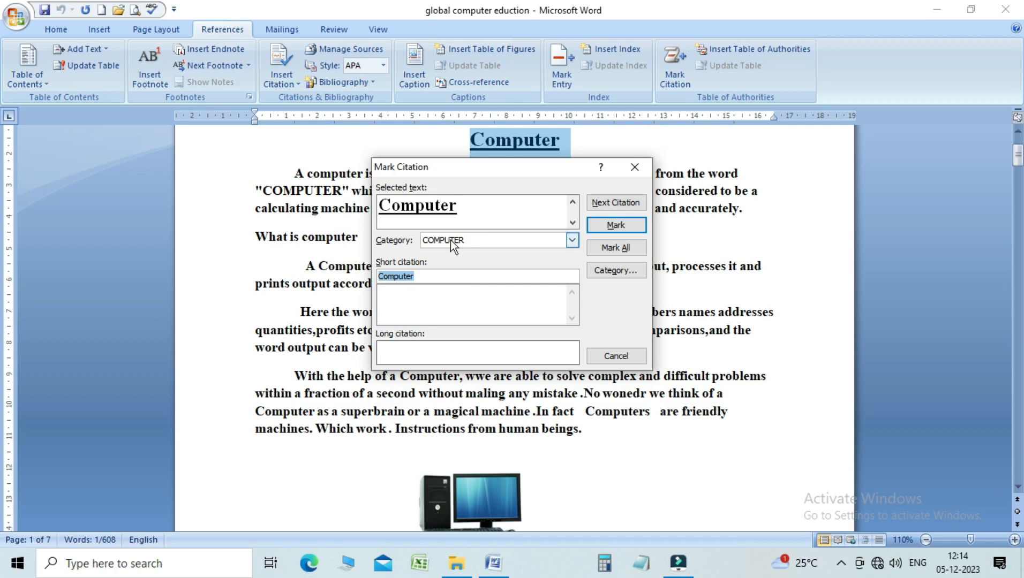
pyautogui.click(572, 241)
pyautogui.click(572, 254)
pyautogui.click(572, 254)
pyautogui.click(572, 254)
pyautogui.click(571, 257)
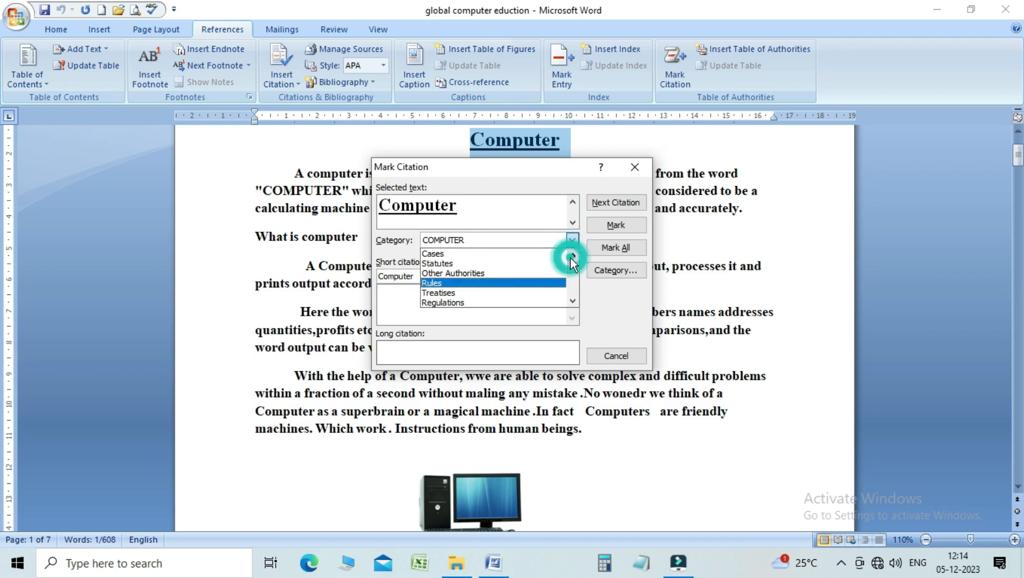
pyautogui.moveTo(573, 269); pyautogui.dragTo(576, 276)
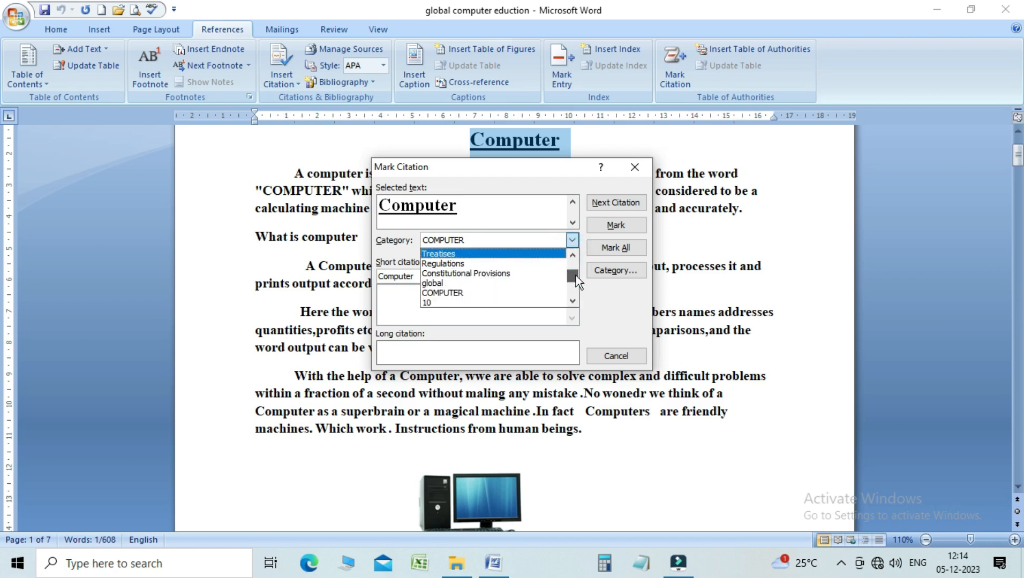
pyautogui.click(513, 291)
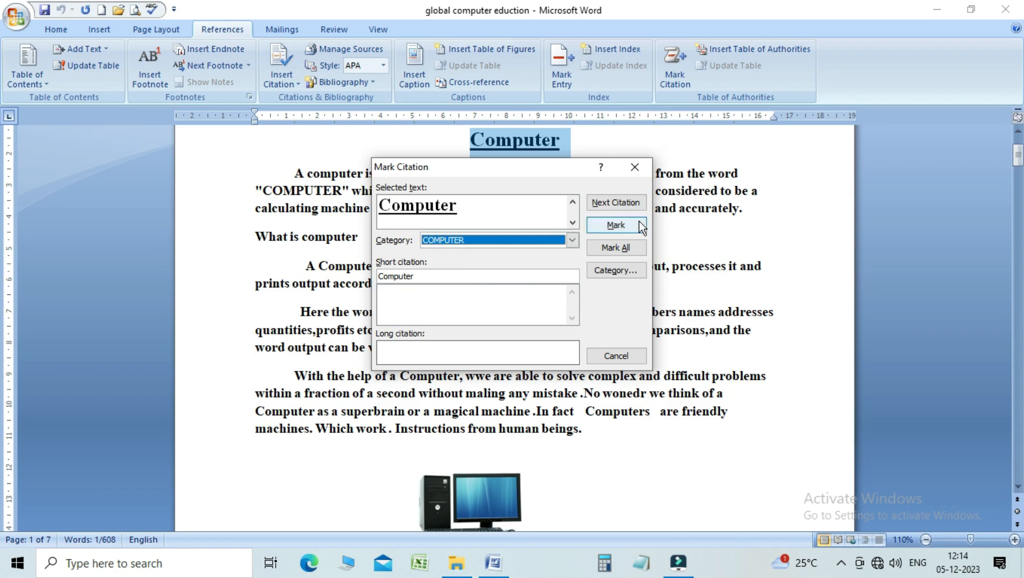
pyautogui.click(616, 225)
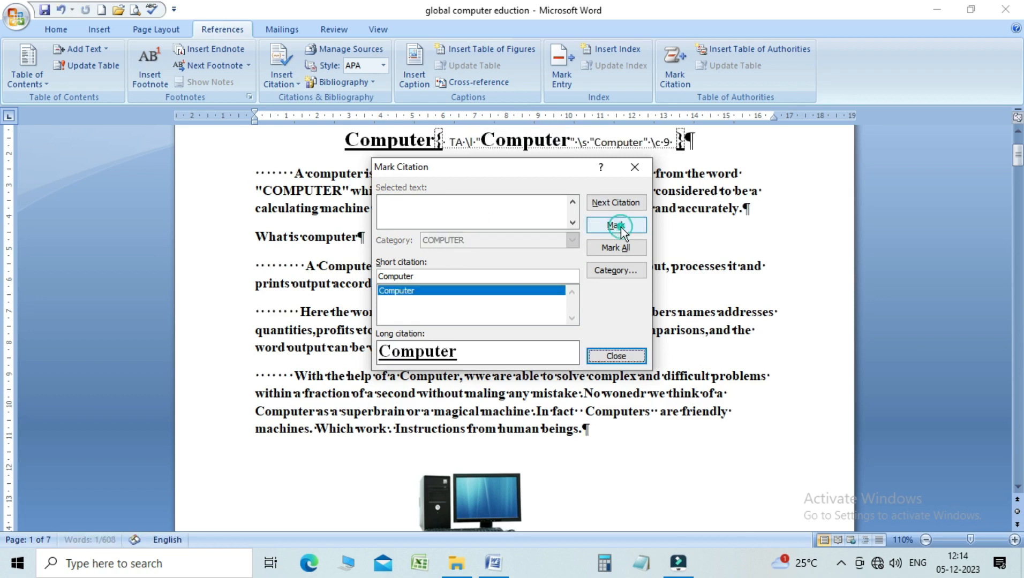
pyautogui.click(616, 357)
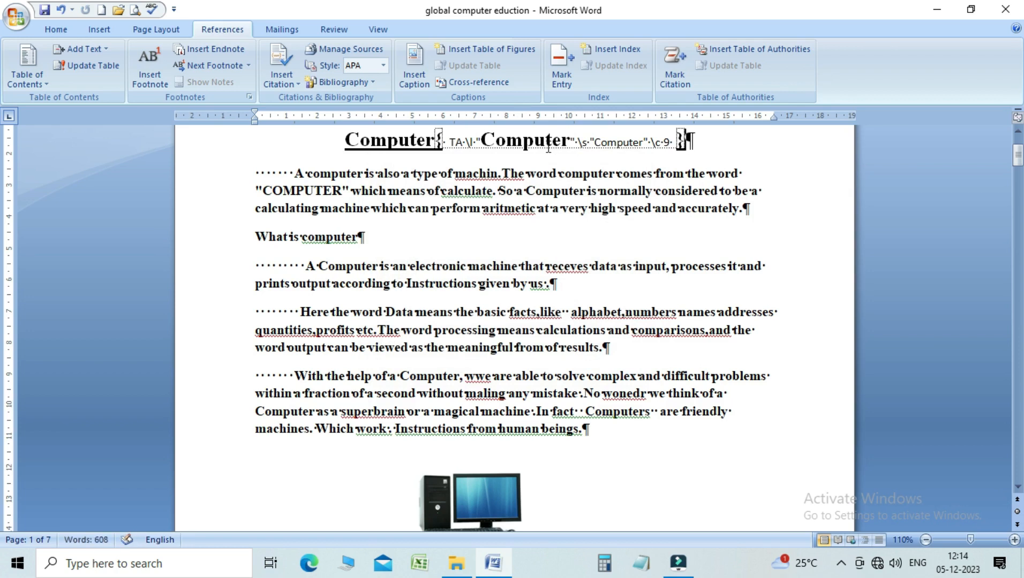
pyautogui.click(66, 30)
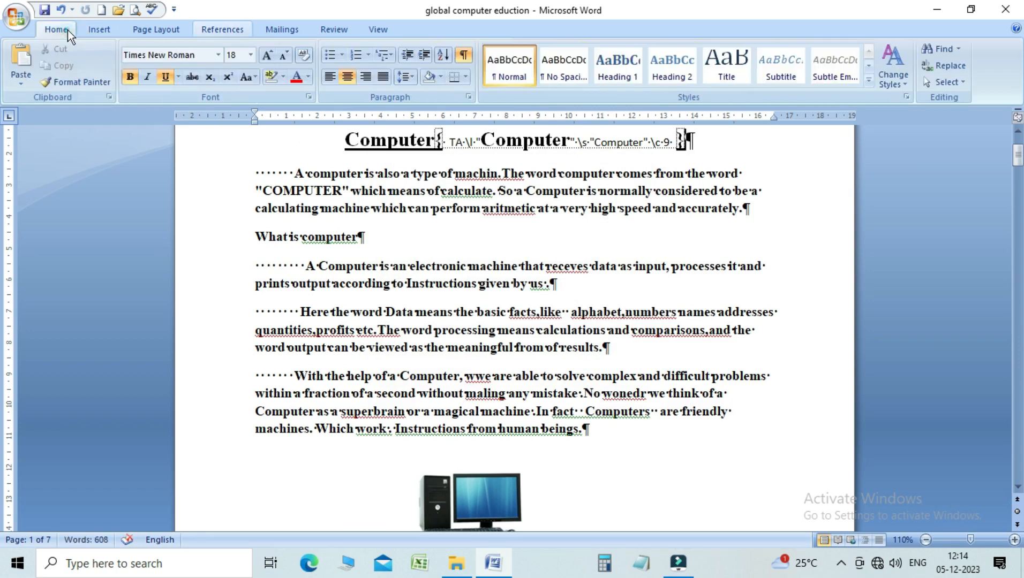
pyautogui.click(468, 55)
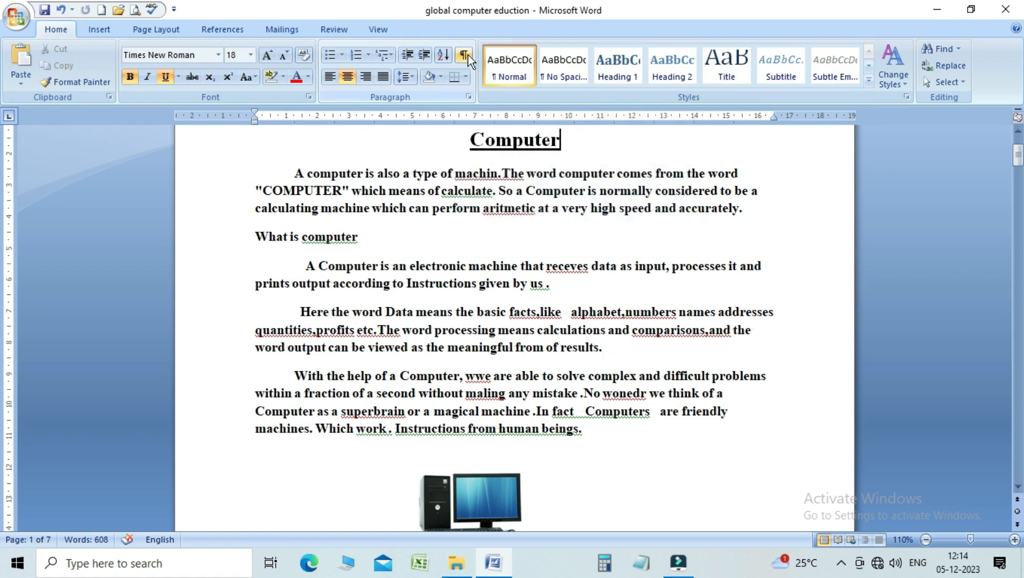
# - Mark the heading "What is computer" as a citation in the COMPUTER category
pyautogui.moveTo(247, 231); pyautogui.dragTo(362, 241)
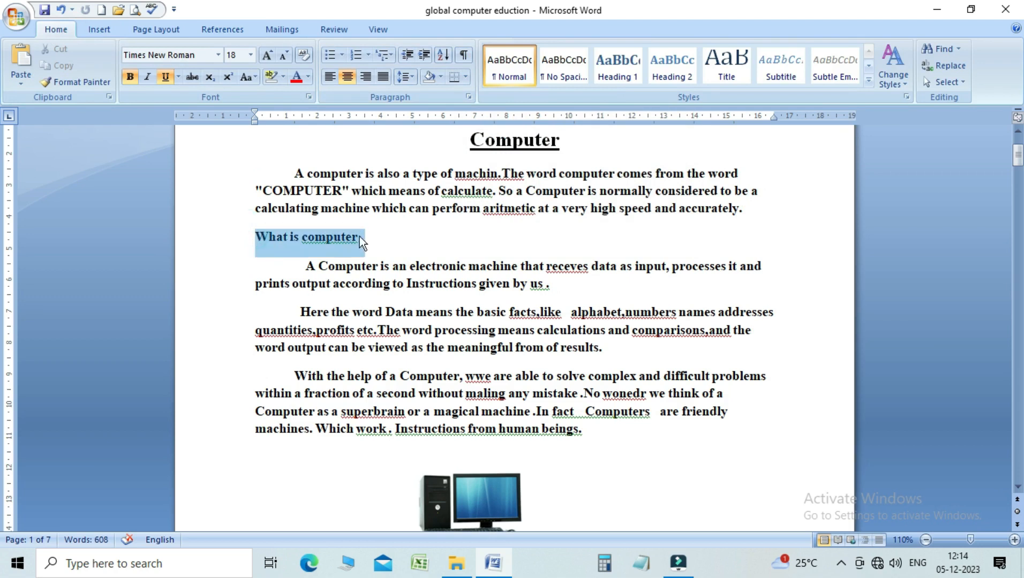
pyautogui.click(236, 34)
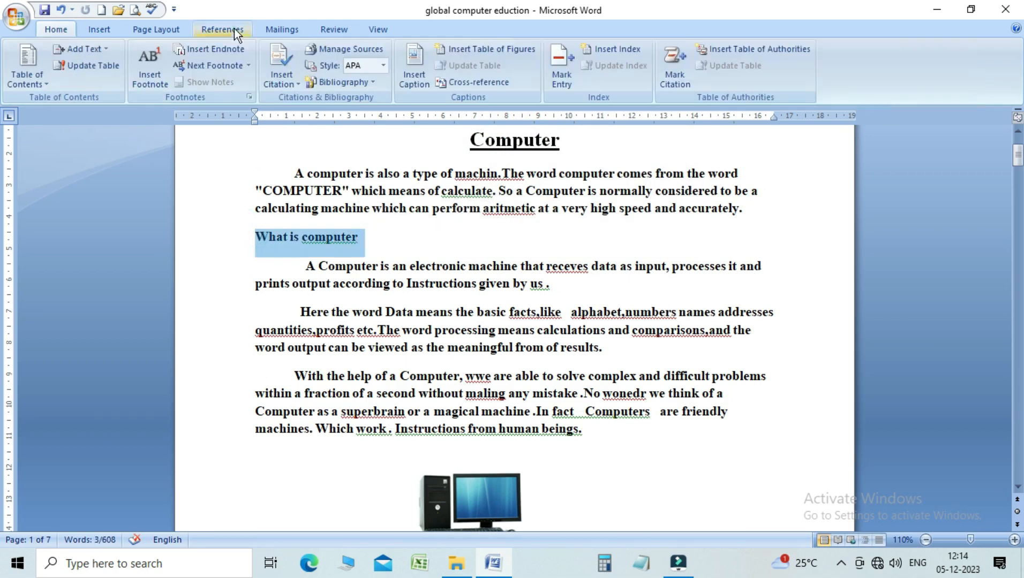
pyautogui.click(682, 78)
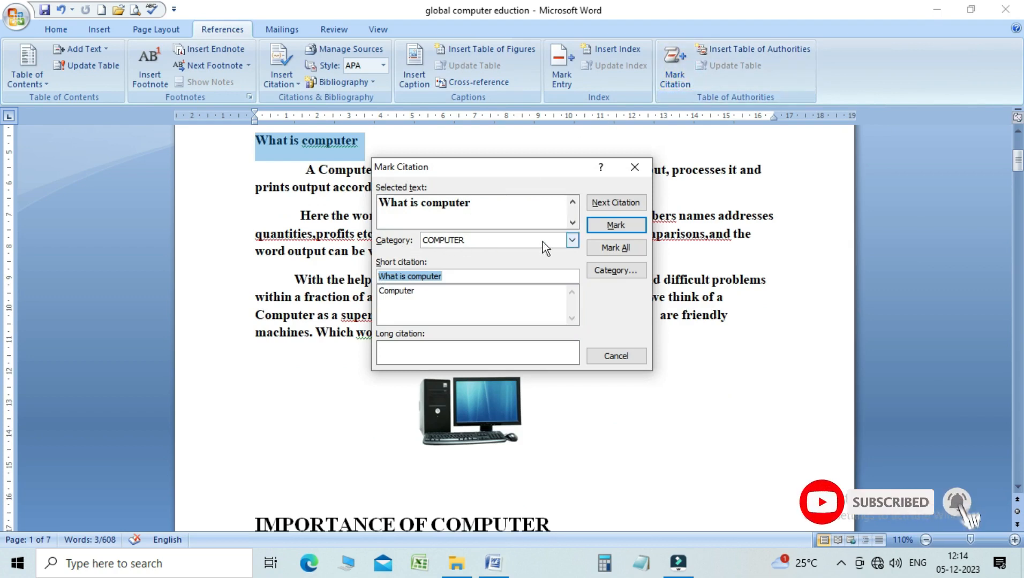
pyautogui.click(604, 227)
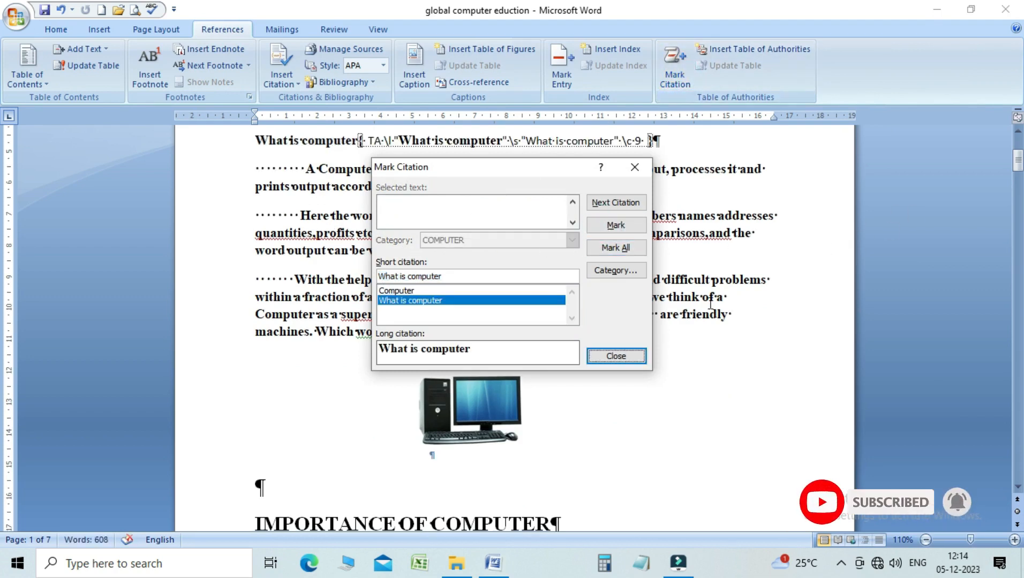
pyautogui.click(619, 358)
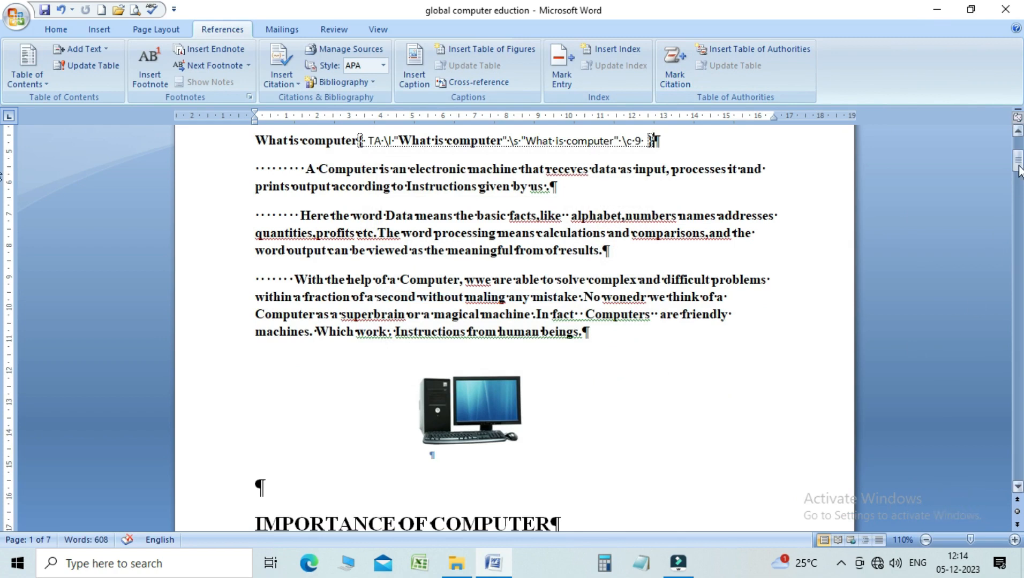
# - Mark the heading "IMPORTANCE OF COMPUTER" as a citation in the COMPUTER category
pyautogui.moveTo(1019, 171); pyautogui.dragTo(1019, 188)
pyautogui.moveTo(339, 238); pyautogui.dragTo(250, 229)
pyautogui.click(249, 229)
pyautogui.click(564, 80)
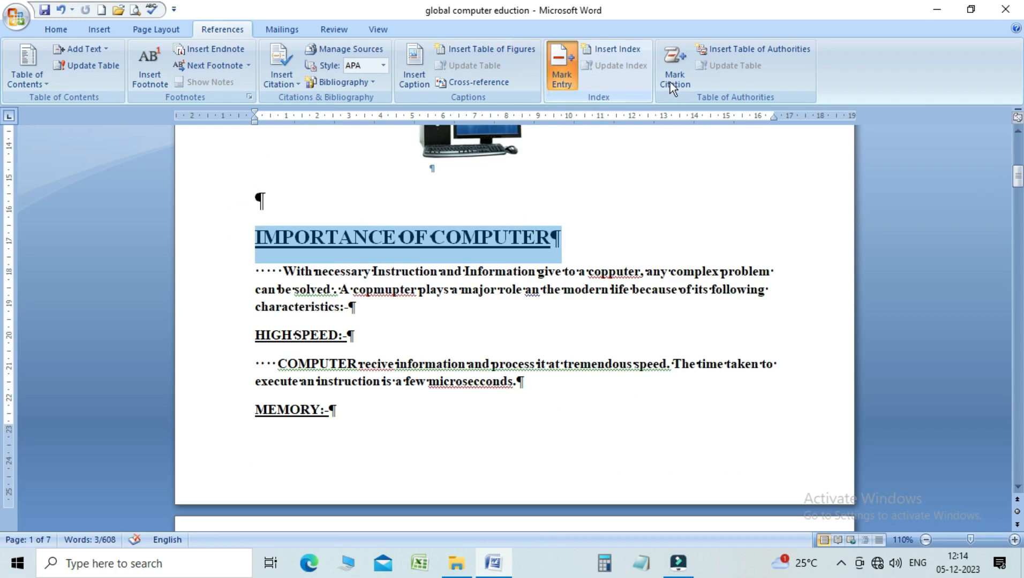
pyautogui.click(577, 386)
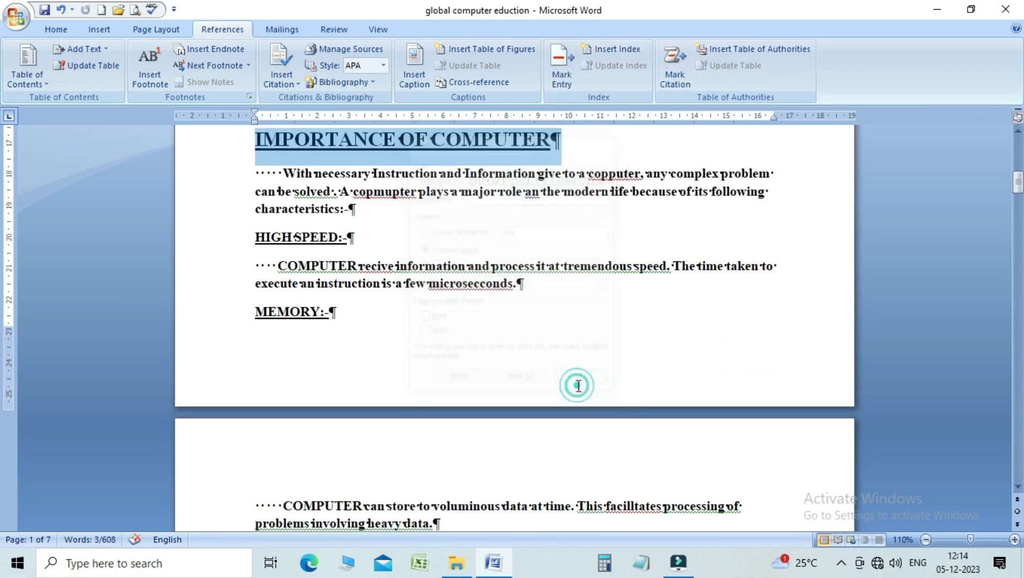
pyautogui.click(674, 81)
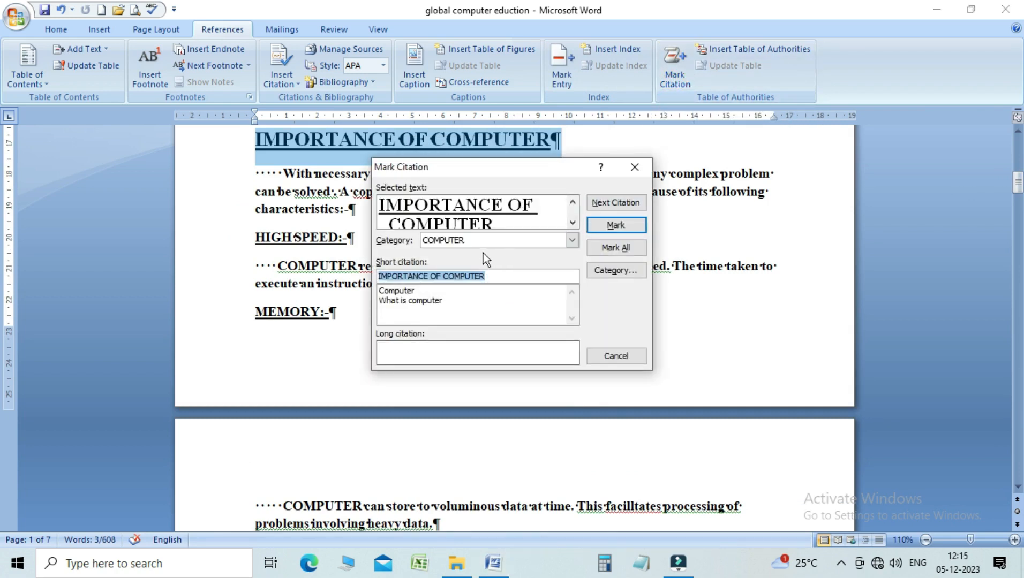
pyautogui.click(600, 226)
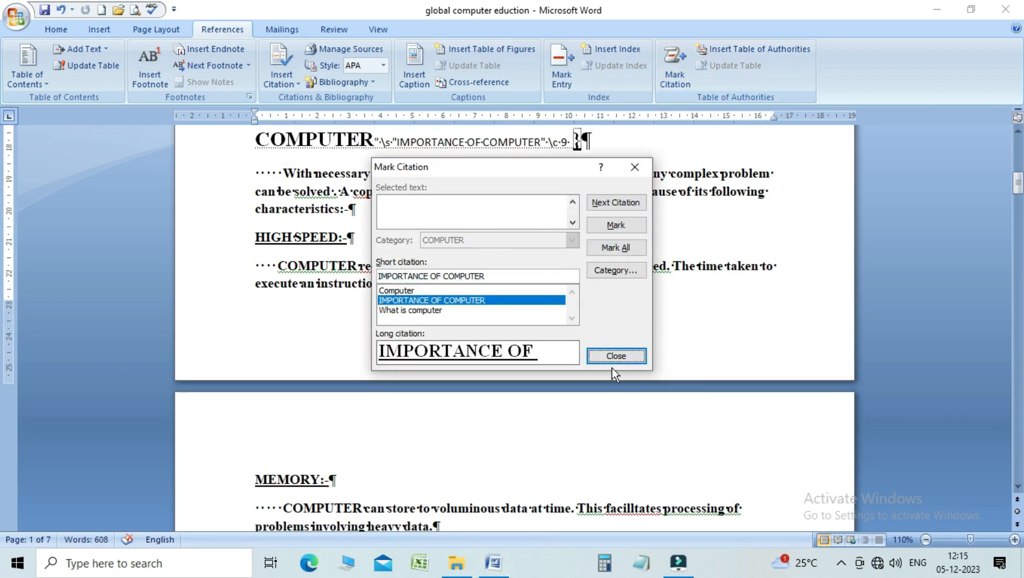
pyautogui.click(615, 356)
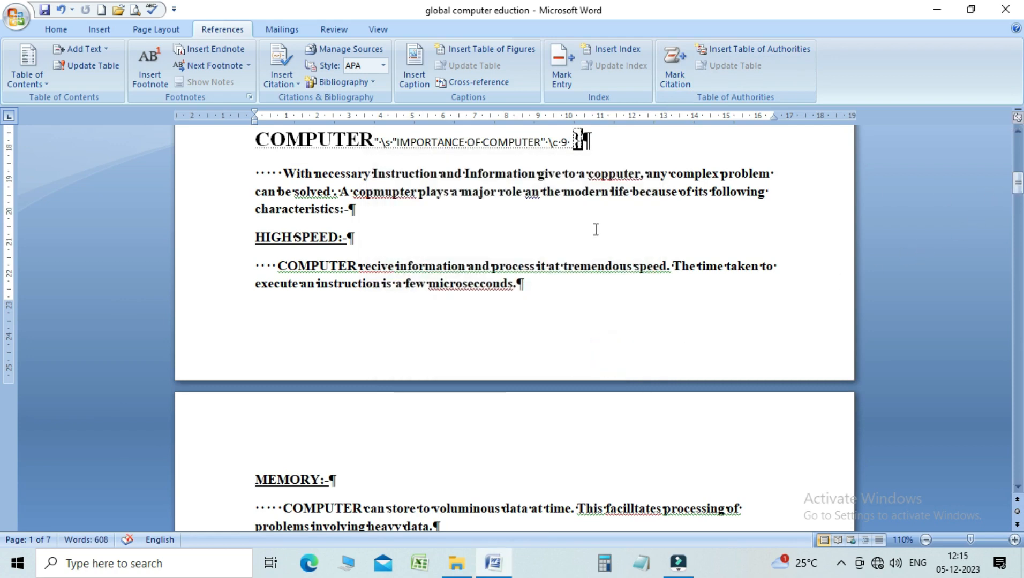
# - Mark the heading "MEMORY:-" at the start of page 2 as a citation in the COMPUTER category
pyautogui.click(251, 480)
pyautogui.moveTo(251, 481); pyautogui.dragTo(366, 468)
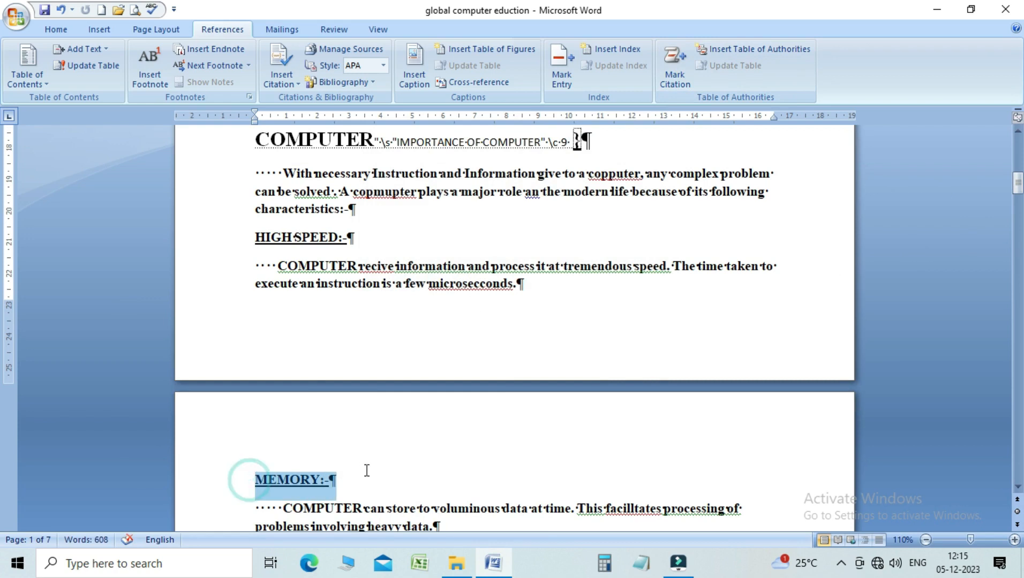
pyautogui.click(682, 79)
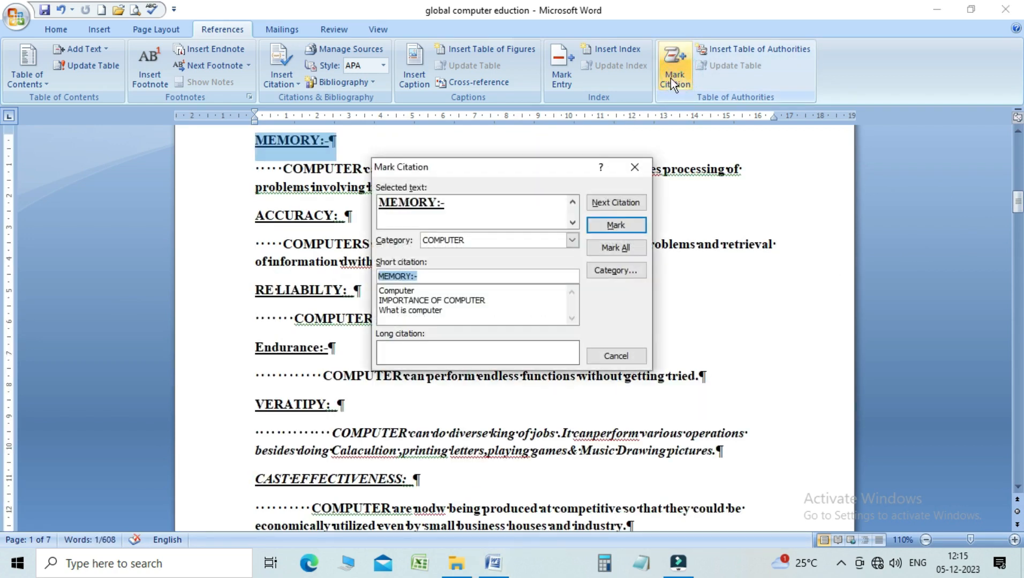
pyautogui.click(626, 225)
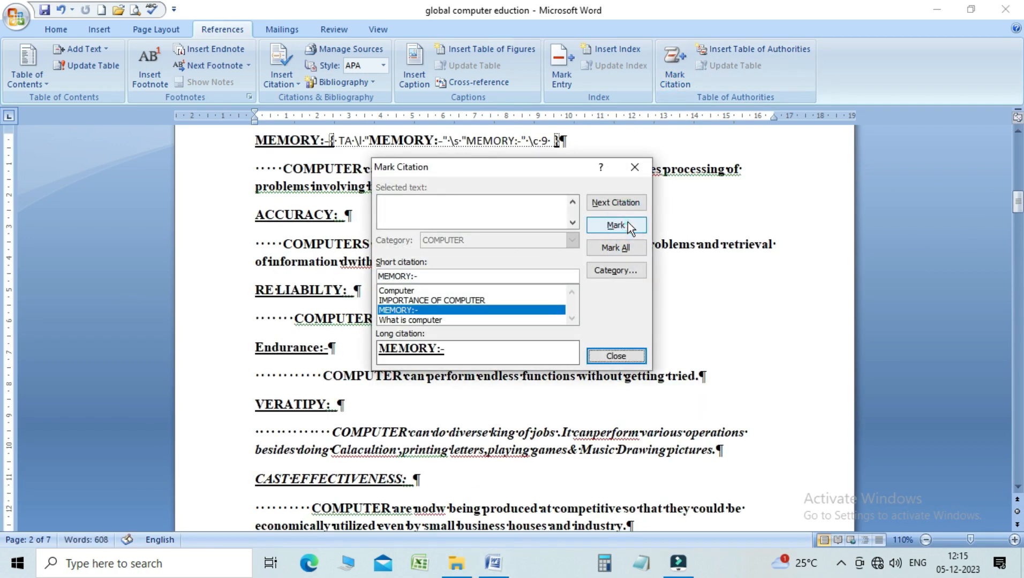
pyautogui.click(616, 357)
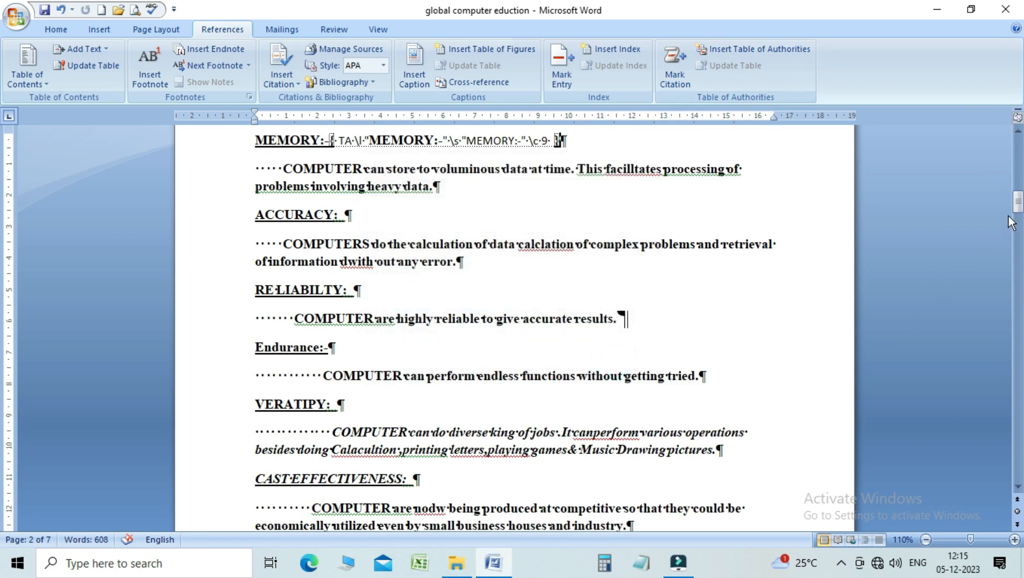
pyautogui.moveTo(1017, 210)
pyautogui.mouseDown()
pyautogui.moveTo(1019, 229)
pyautogui.moveTo(1019, 217)
pyautogui.mouseUp()
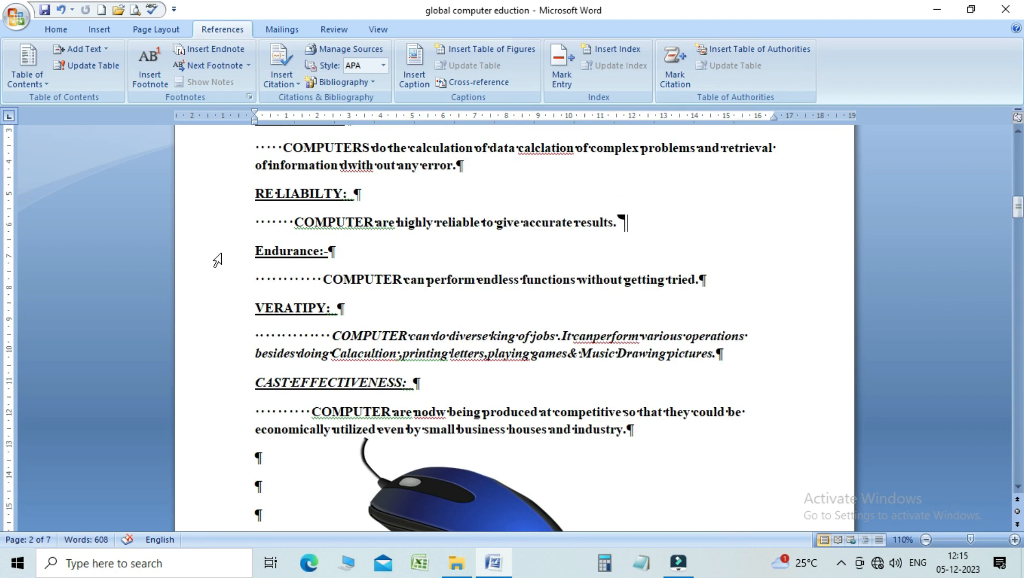
# - Mark the heading "RE LIABILTY:" on page 2 as a citation in the Cases category
pyautogui.click(234, 203)
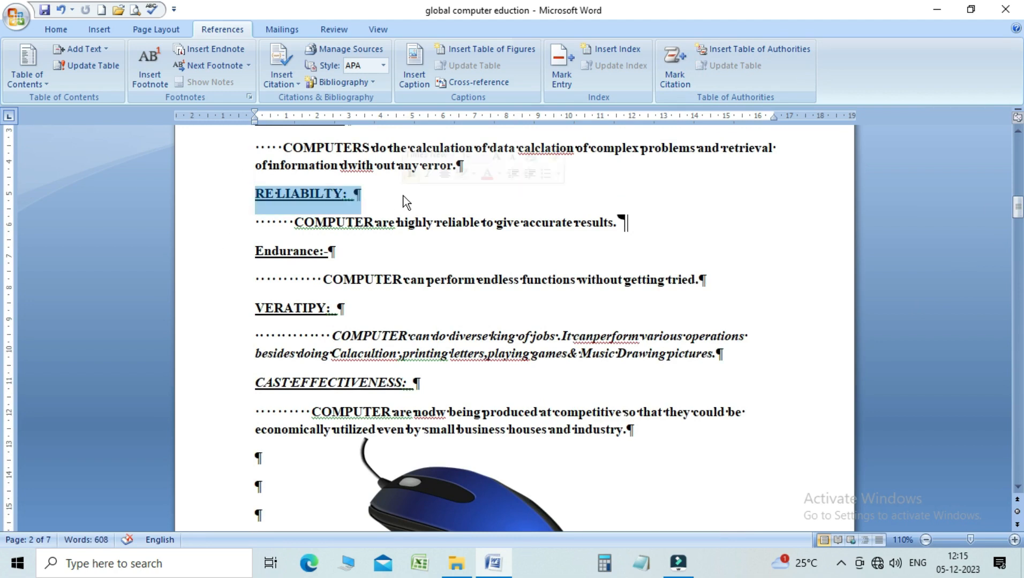
pyautogui.click(666, 79)
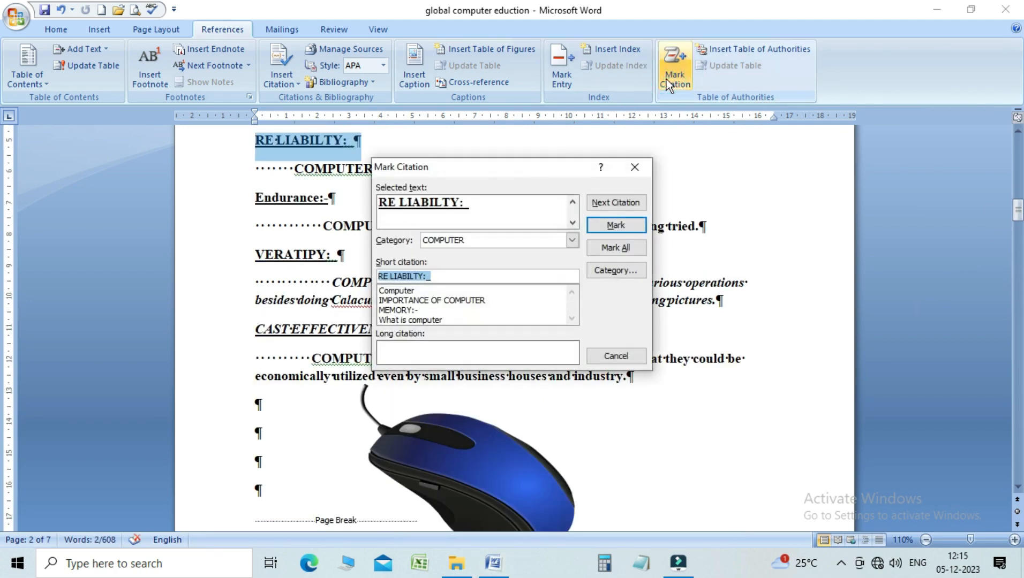
pyautogui.click(572, 242)
pyautogui.moveTo(575, 266); pyautogui.dragTo(573, 260)
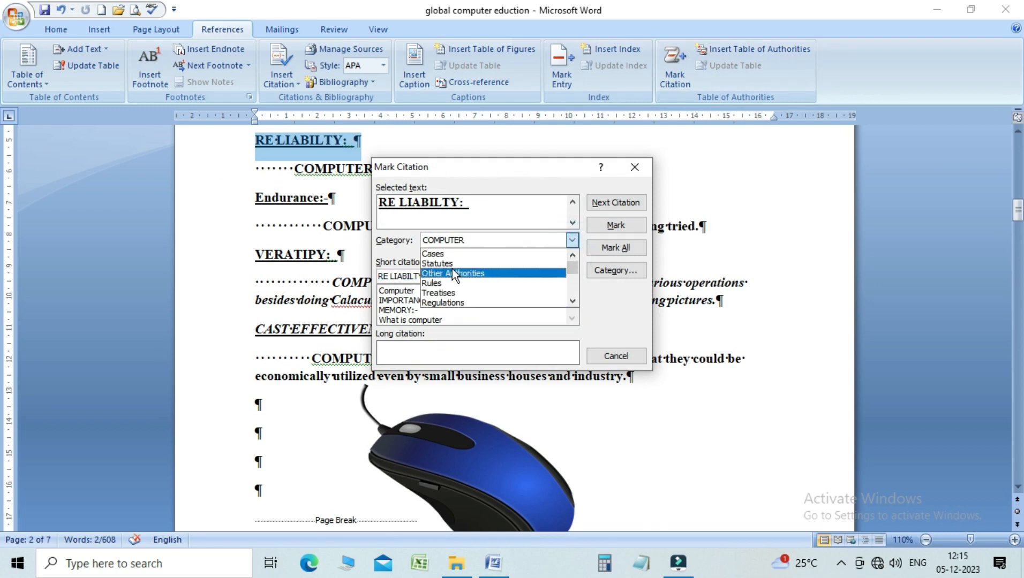
pyautogui.click(446, 255)
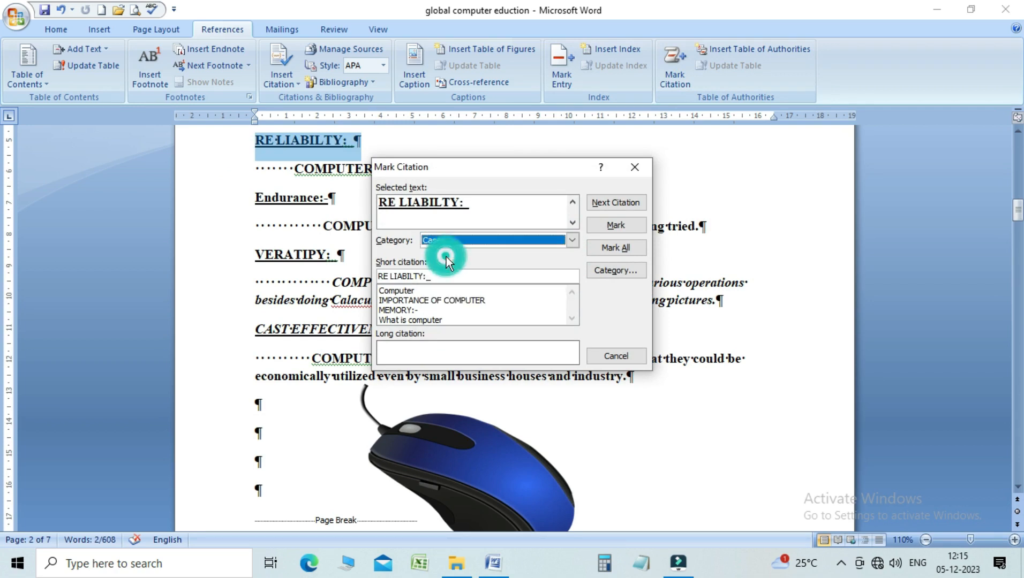
pyautogui.click(616, 226)
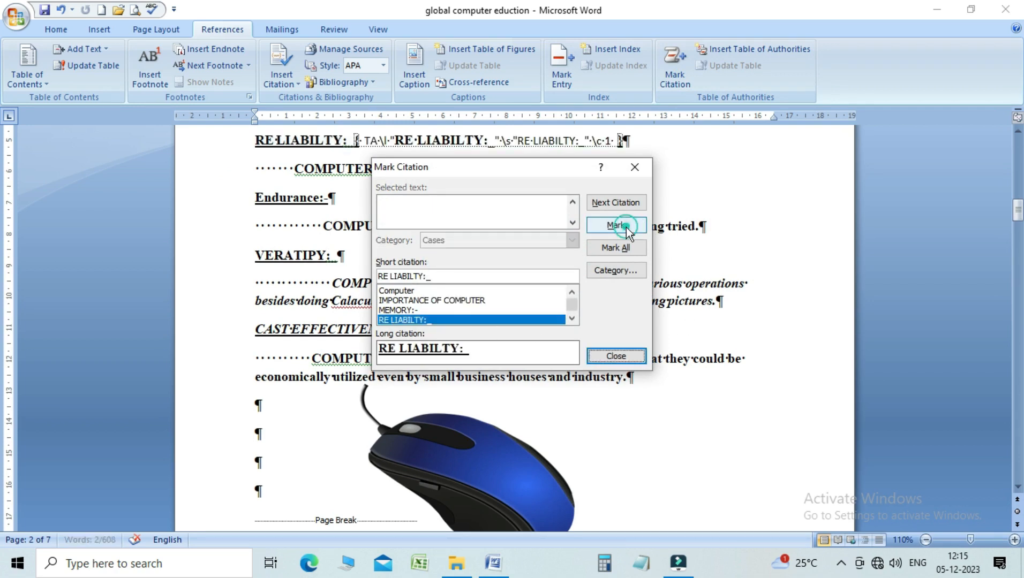
pyautogui.click(616, 356)
# - Mark the heading "CAST EFFECTIVENESS:" as a citation in the Cases category
pyautogui.click(256, 329)
pyautogui.moveTo(305, 336); pyautogui.dragTo(449, 338)
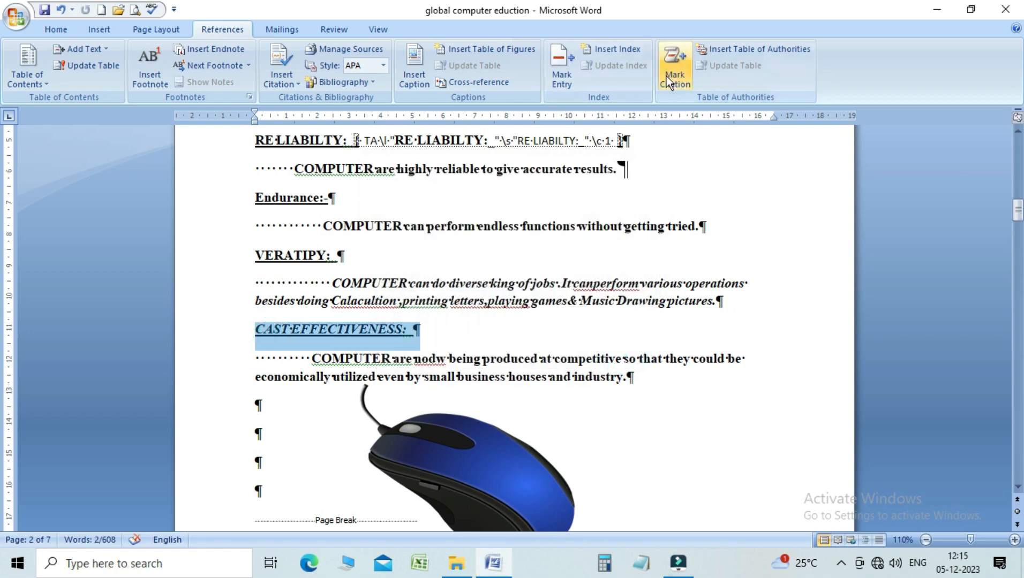
pyautogui.click(666, 76)
pyautogui.scroll(-1, 452, 274)
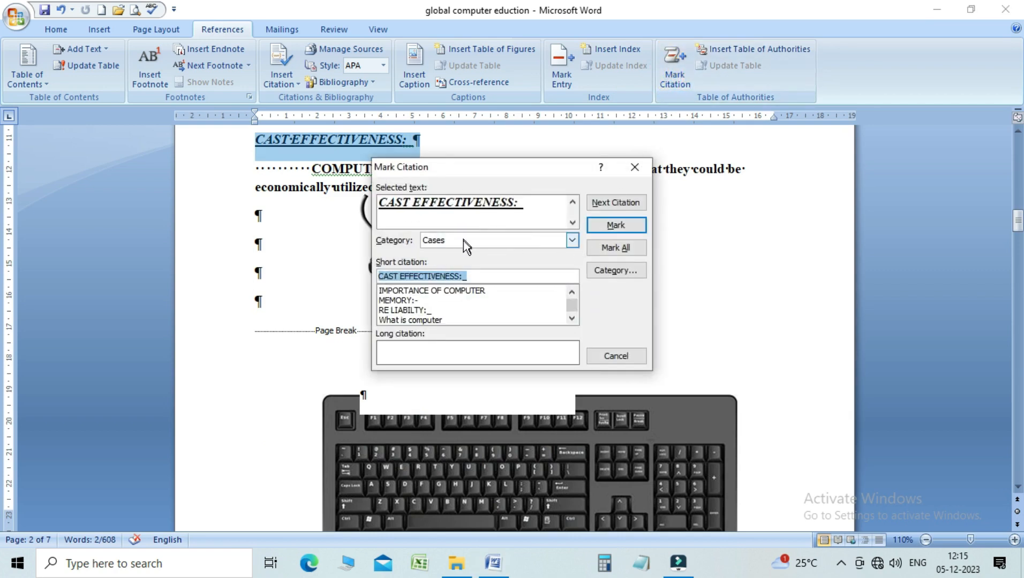
pyautogui.click(611, 227)
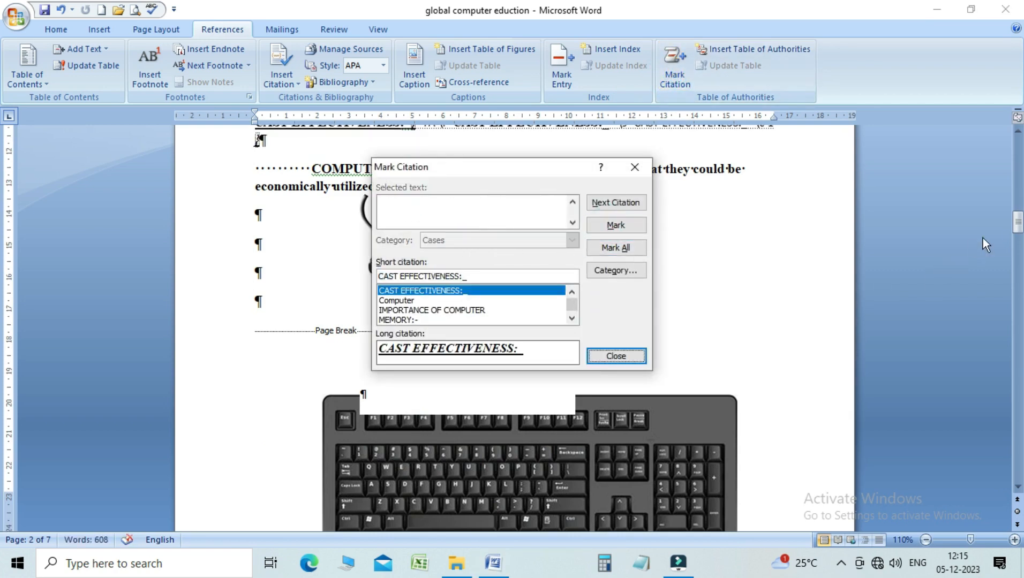
pyautogui.click(614, 357)
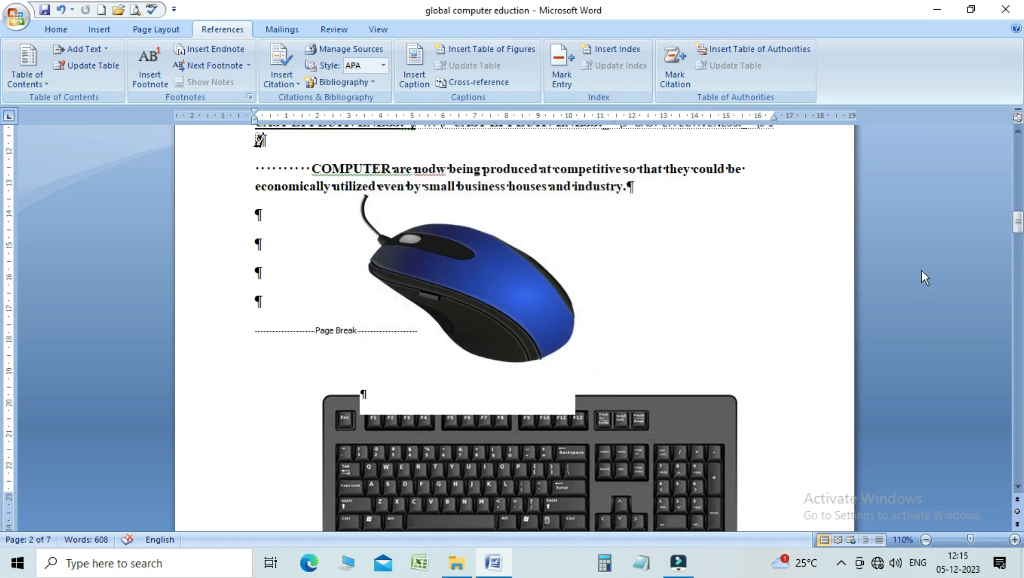
# - Mark the heading "MICROSOFT OFFICE" on page 3 as a citation in the Other Authorities category
pyautogui.moveTo(1014, 227); pyautogui.dragTo(1016, 252)
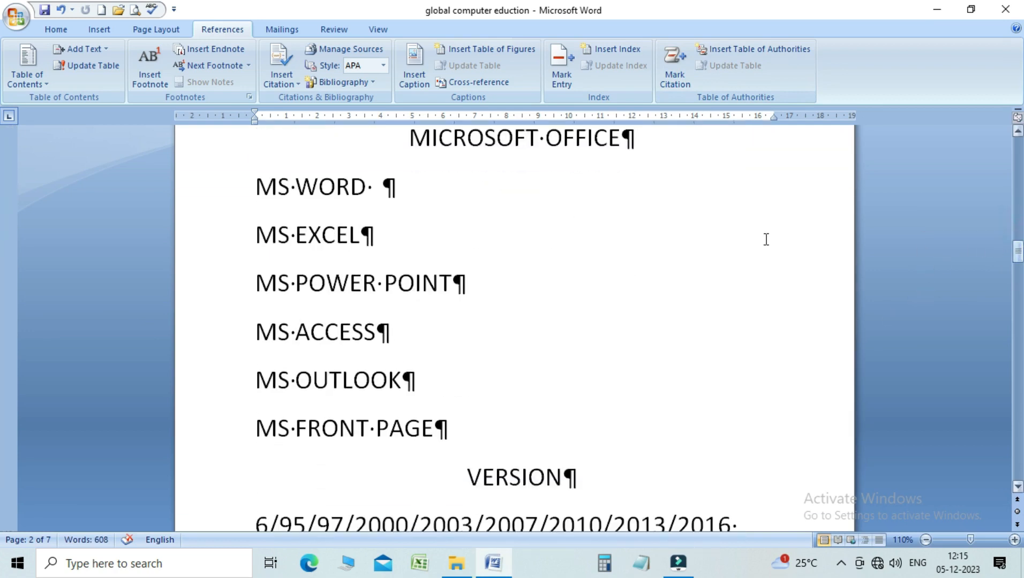
pyautogui.moveTo(410, 138); pyautogui.dragTo(661, 150)
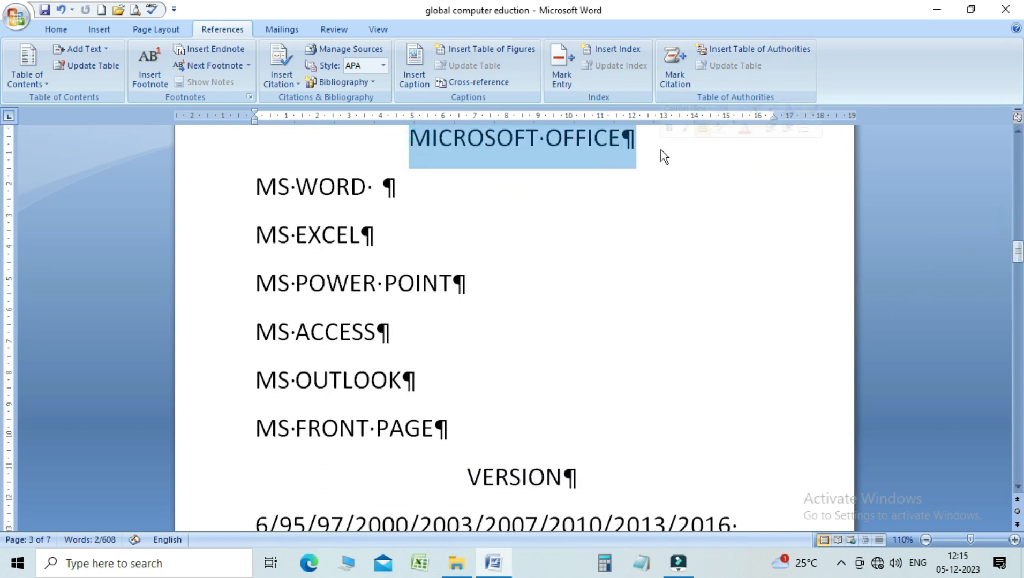
pyautogui.click(681, 64)
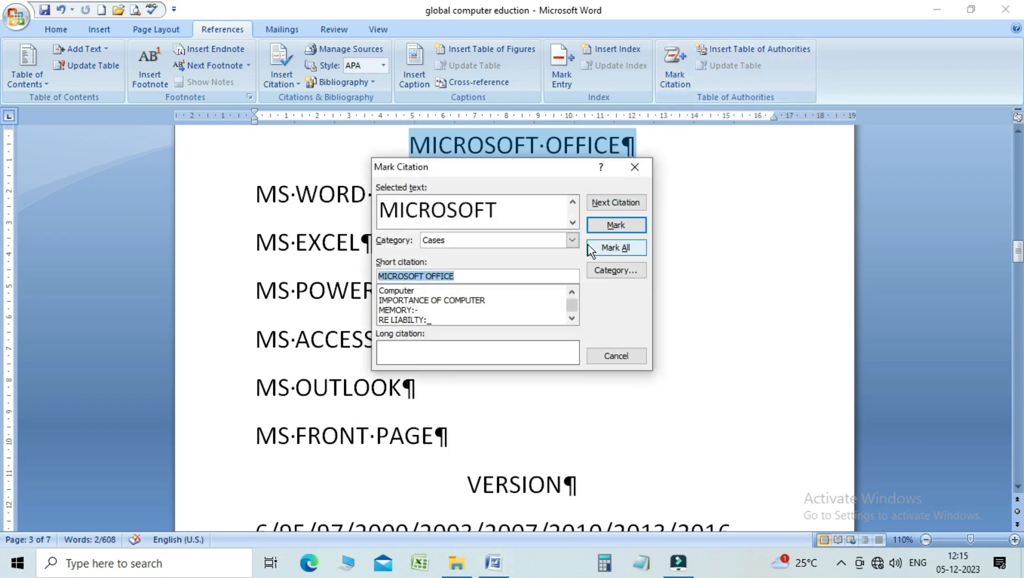
pyautogui.click(571, 242)
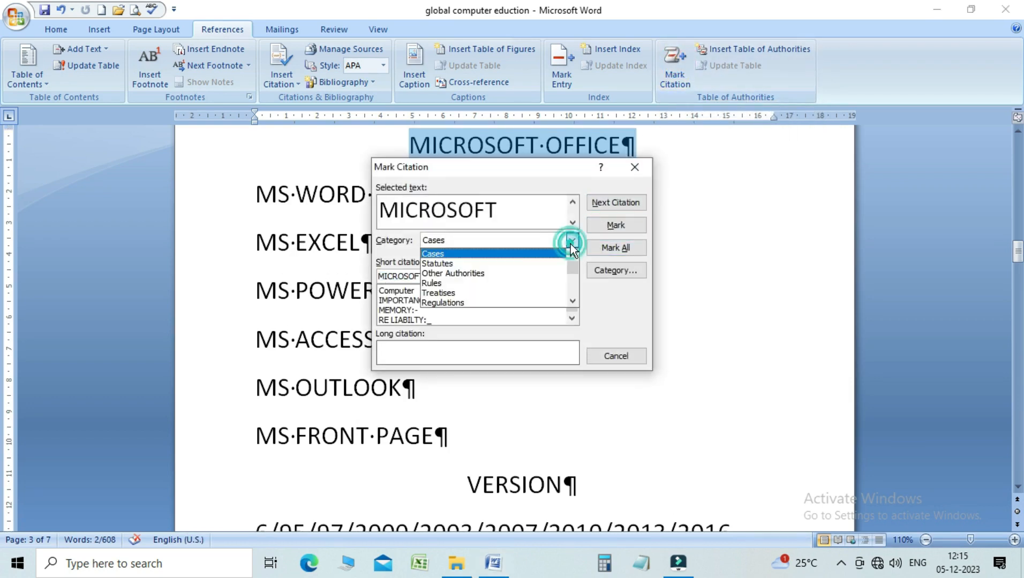
pyautogui.click(493, 275)
pyautogui.click(628, 230)
pyautogui.click(630, 356)
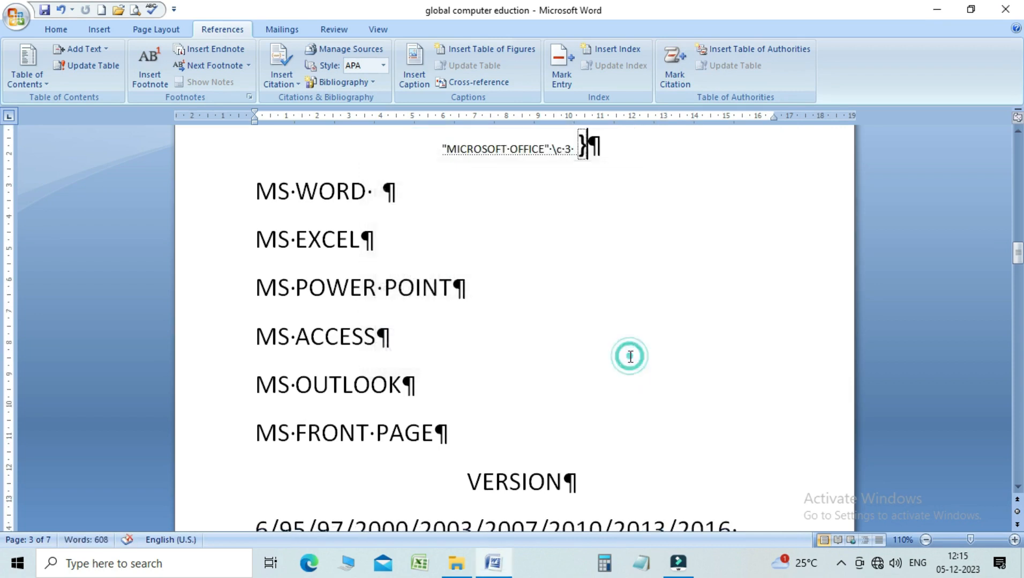
# - Return to the start of the document and hide the formatting marks
pyautogui.moveTo(1017, 253); pyautogui.dragTo(1017, 140)
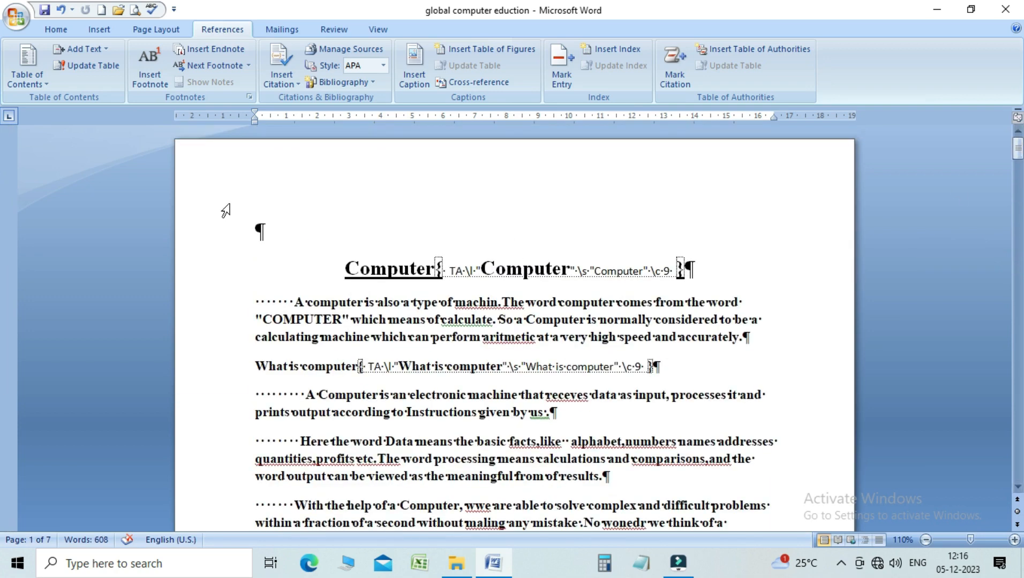
pyautogui.click(69, 30)
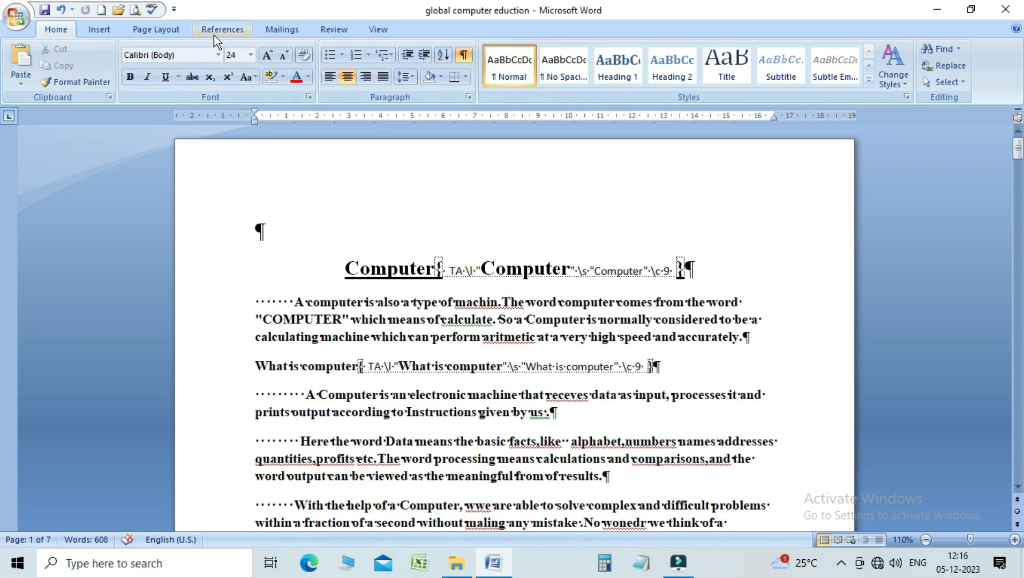
pyautogui.click(464, 55)
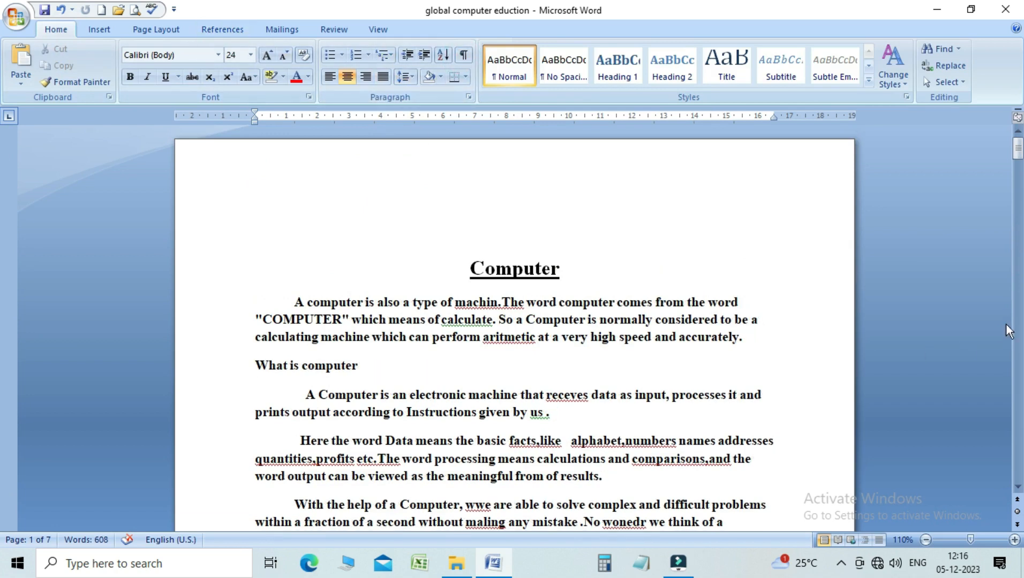
# - Start a citation for the heading "MS DOS" on page 4 and rename citation category 10 as "DOS OPT"
pyautogui.click(1020, 174)
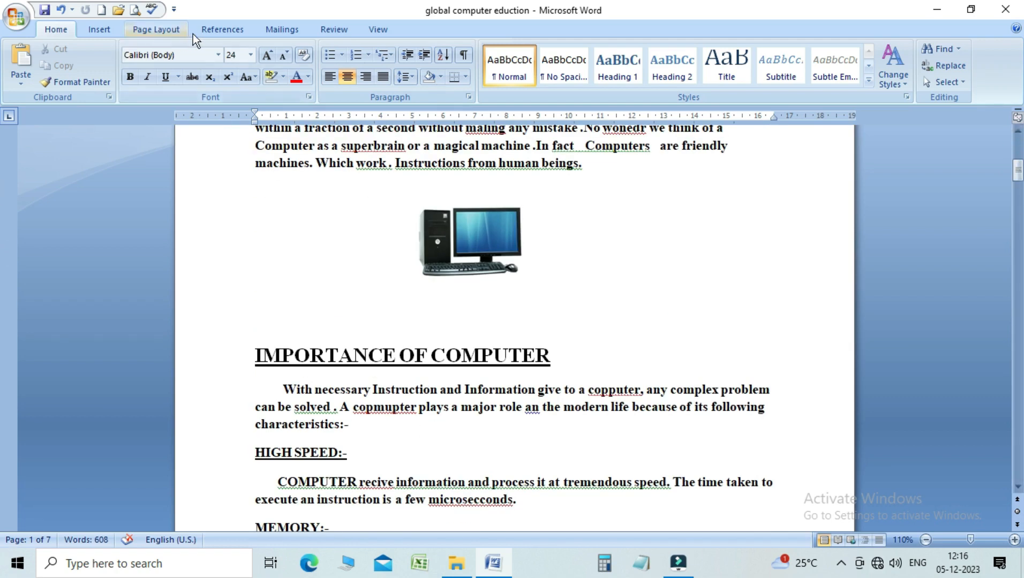
pyautogui.click(212, 29)
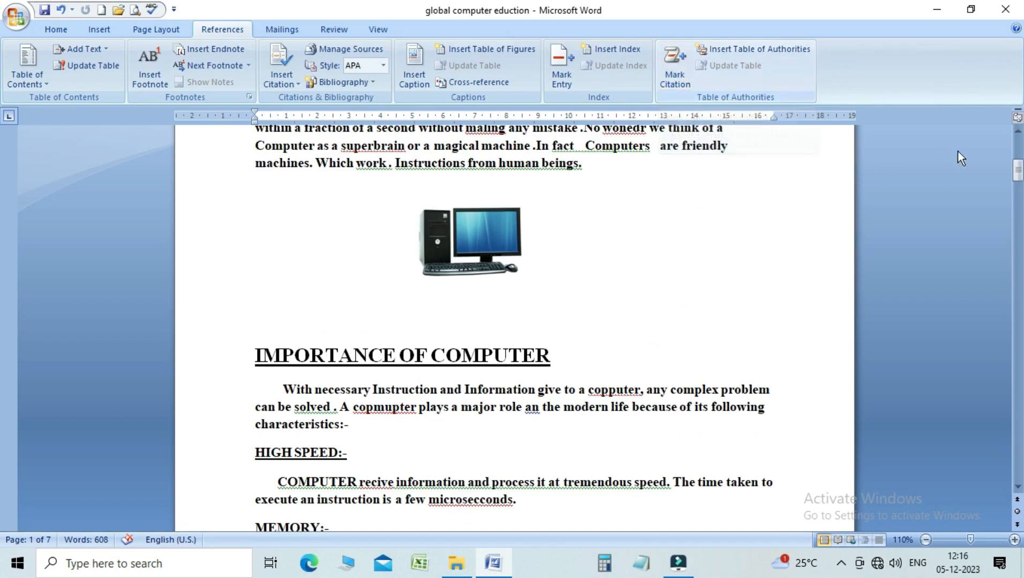
pyautogui.scroll(5, 996, 173)
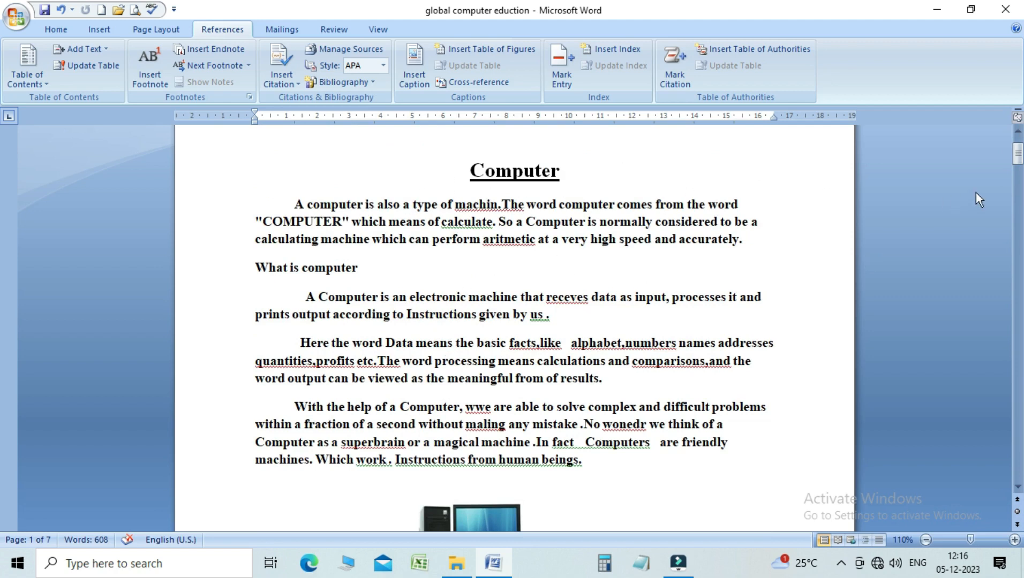
pyautogui.moveTo(1022, 155); pyautogui.dragTo(1022, 300)
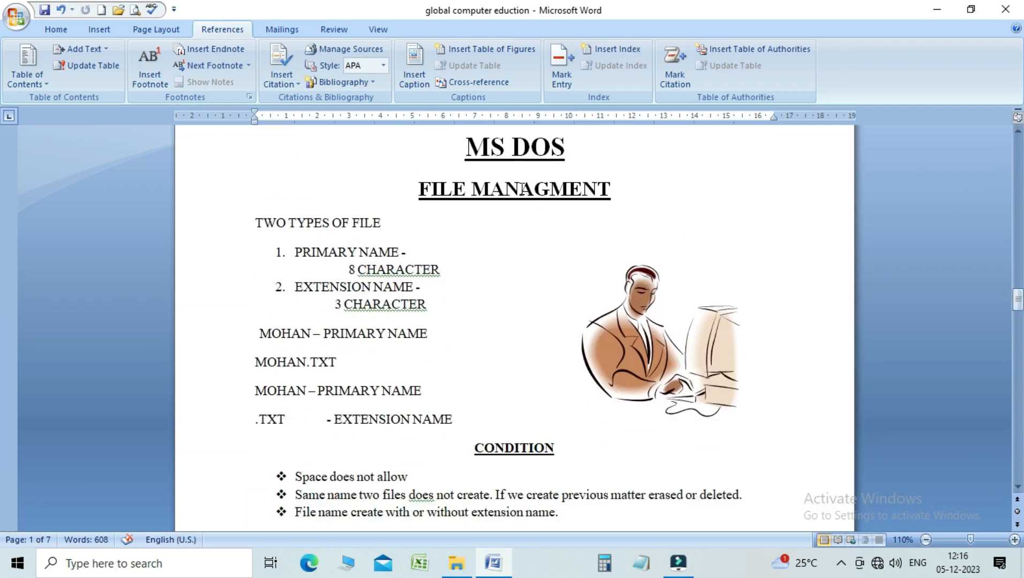
pyautogui.moveTo(462, 150); pyautogui.dragTo(601, 160)
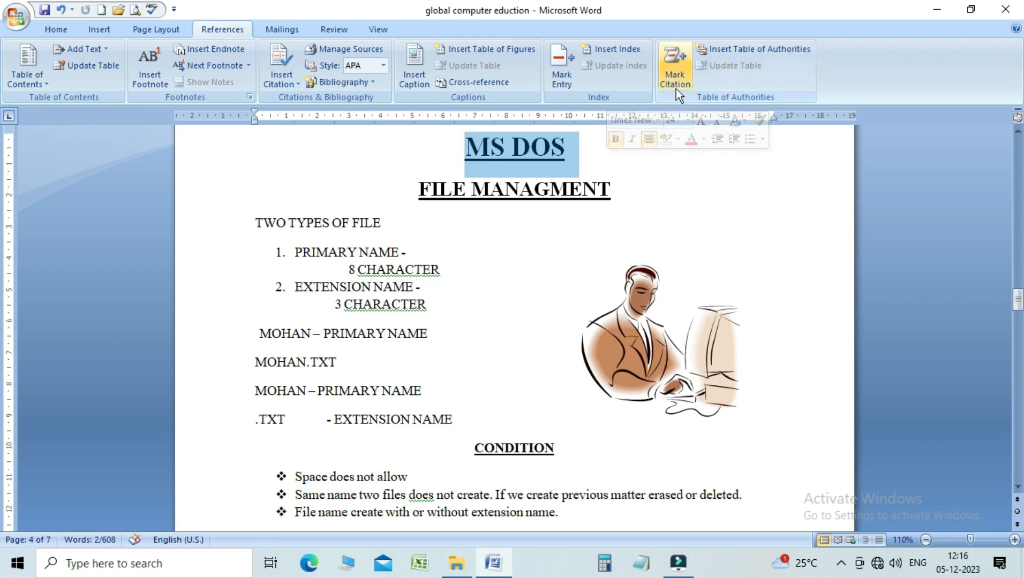
pyautogui.click(676, 86)
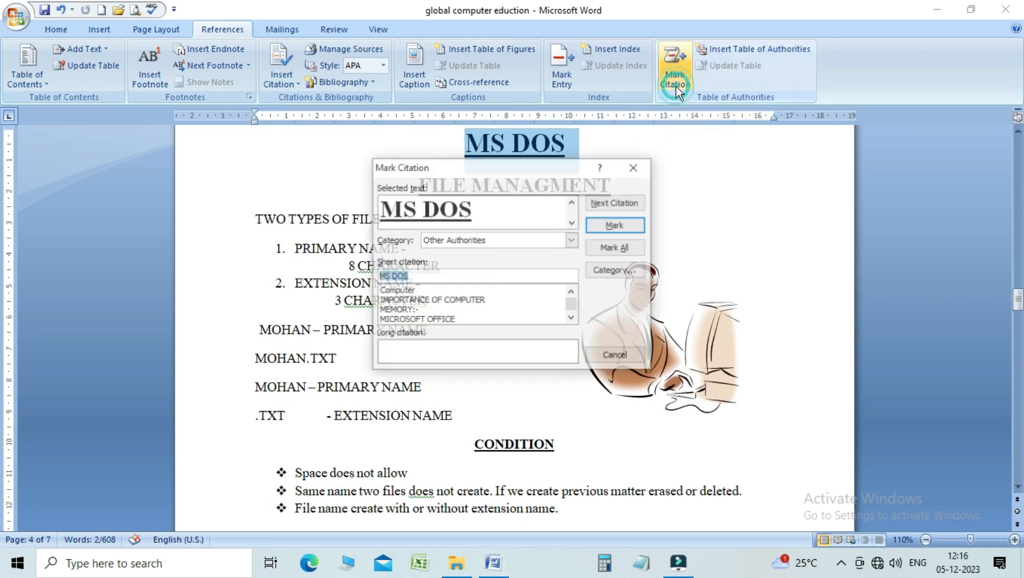
pyautogui.click(616, 271)
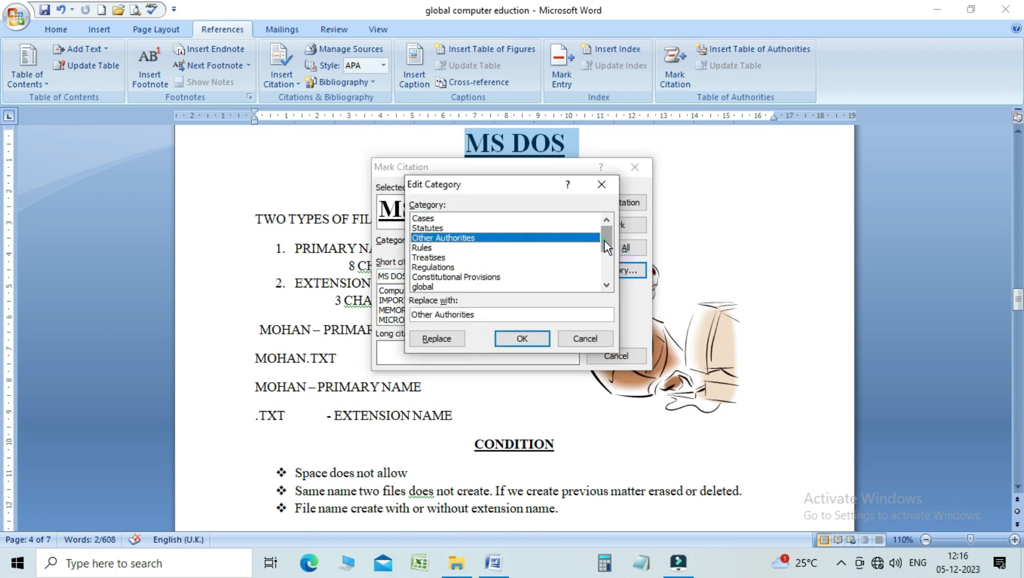
pyautogui.moveTo(604, 242); pyautogui.dragTo(606, 261)
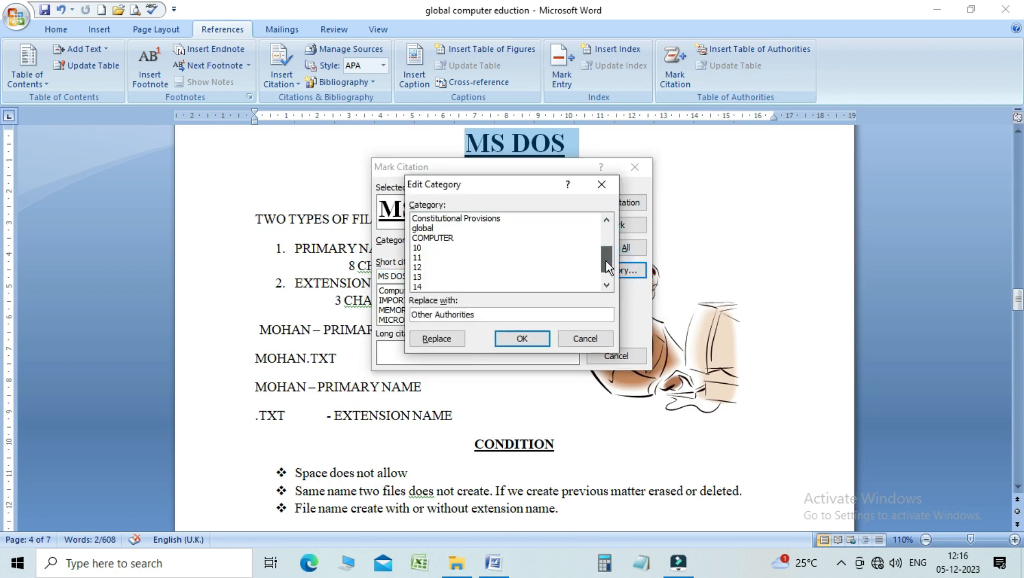
pyautogui.click(421, 248)
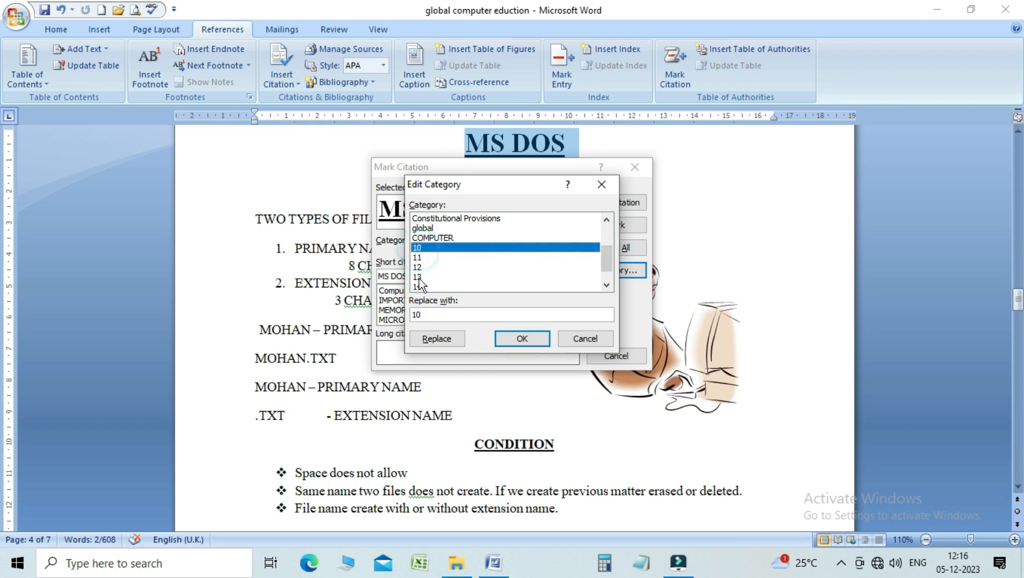
pyautogui.moveTo(432, 316); pyautogui.dragTo(411, 321)
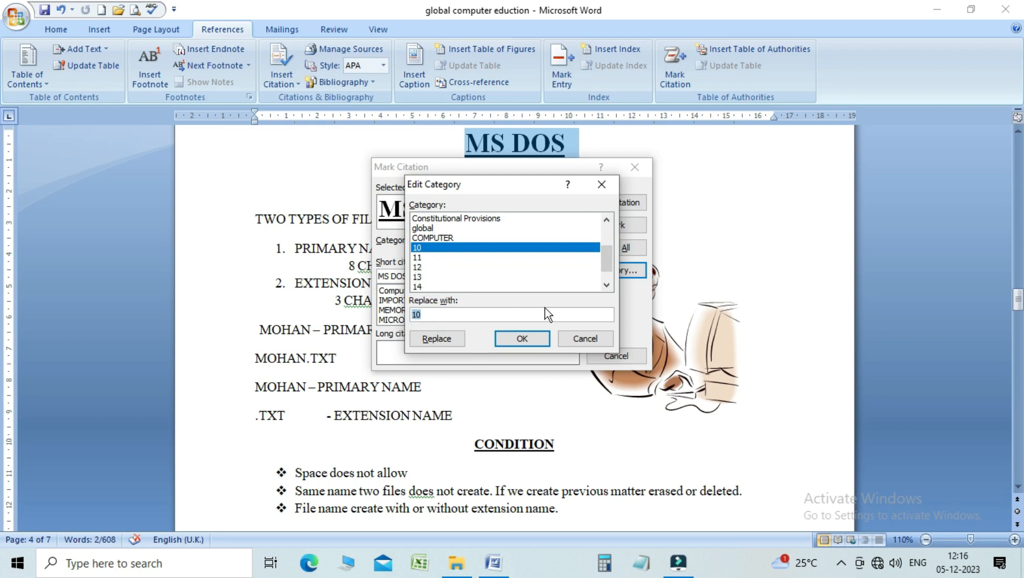
pyautogui.write('DOS OPT')
pyautogui.click(435, 339)
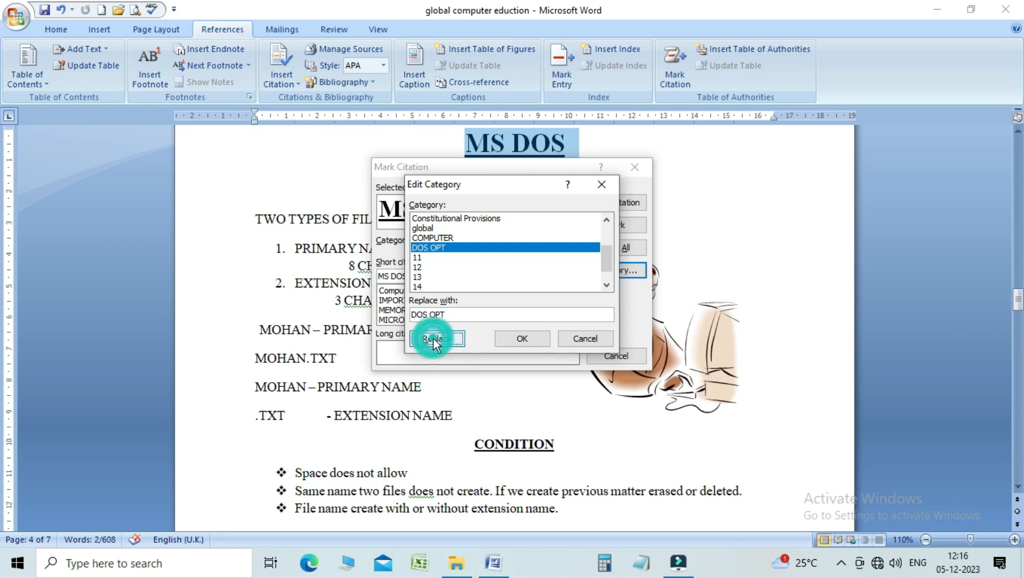
pyautogui.click(524, 343)
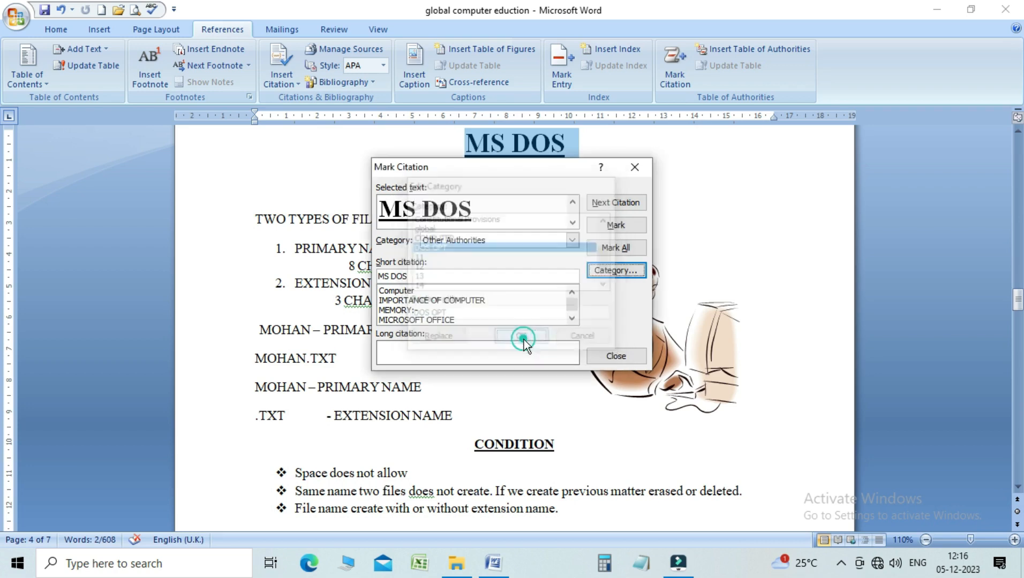
# - Mark the selected heading "MS DOS" as a citation in the DOS OPT category
pyautogui.click(572, 242)
pyautogui.moveTo(573, 267); pyautogui.dragTo(574, 278)
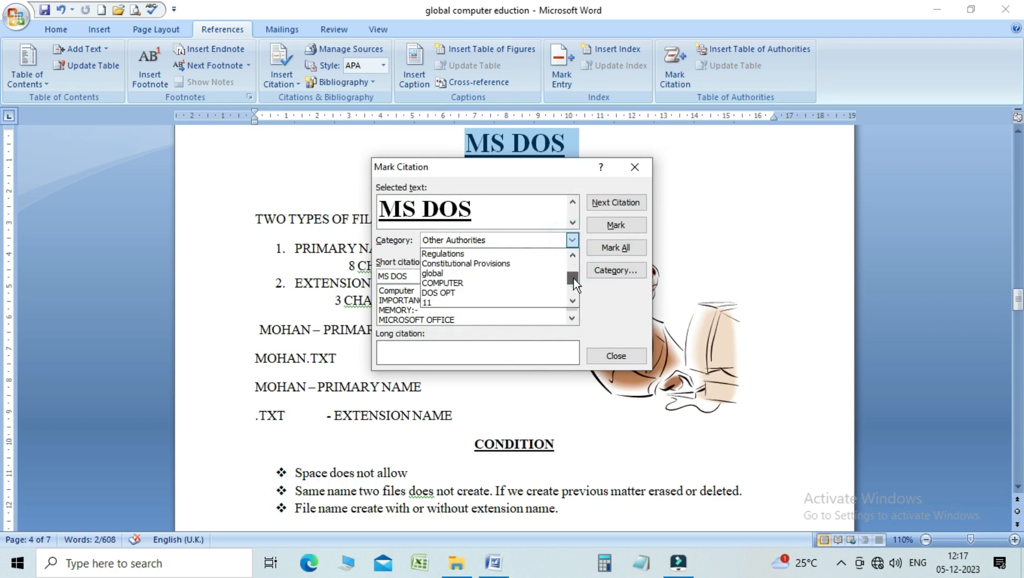
pyautogui.click(466, 293)
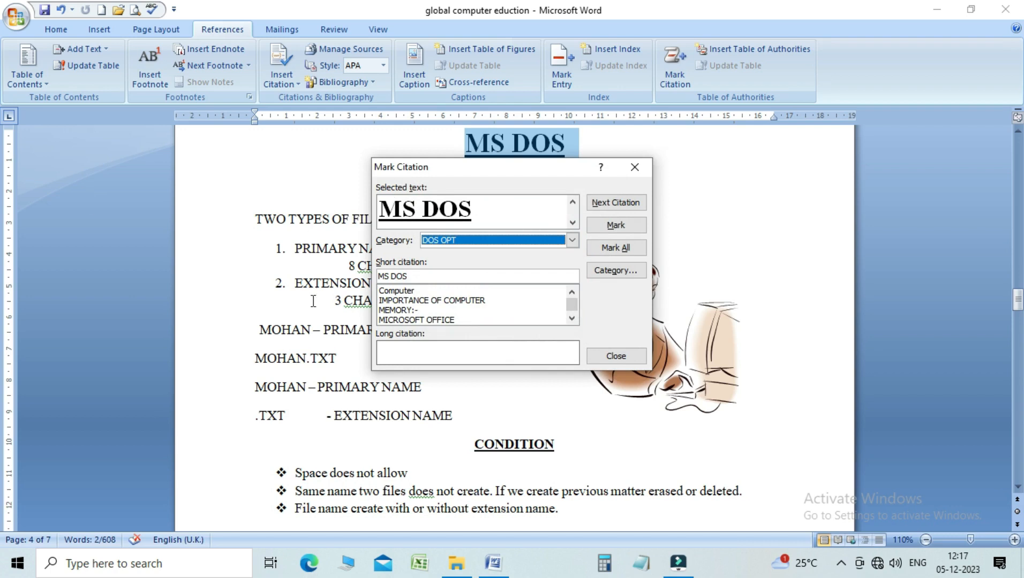
pyautogui.click(606, 228)
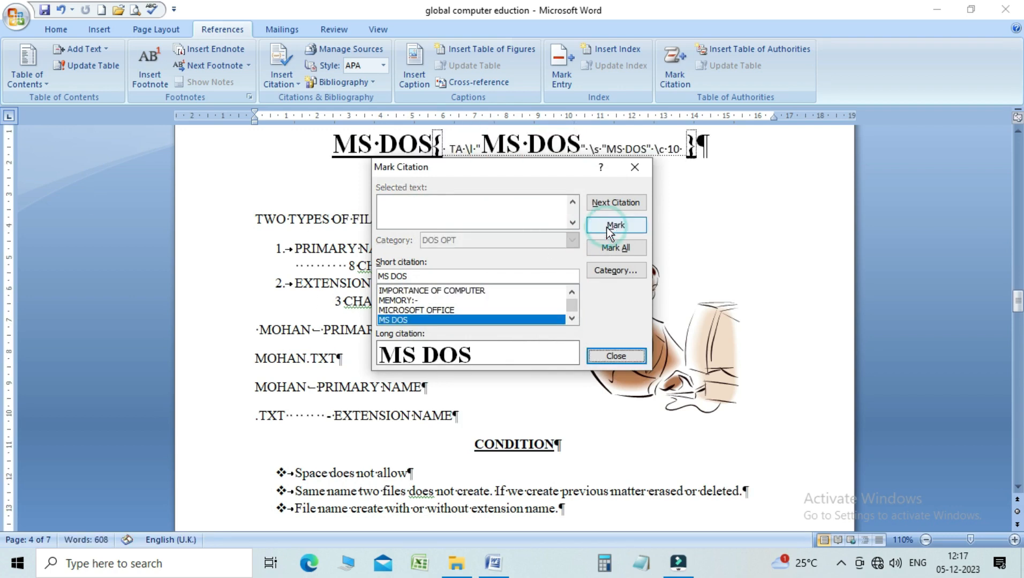
pyautogui.click(602, 357)
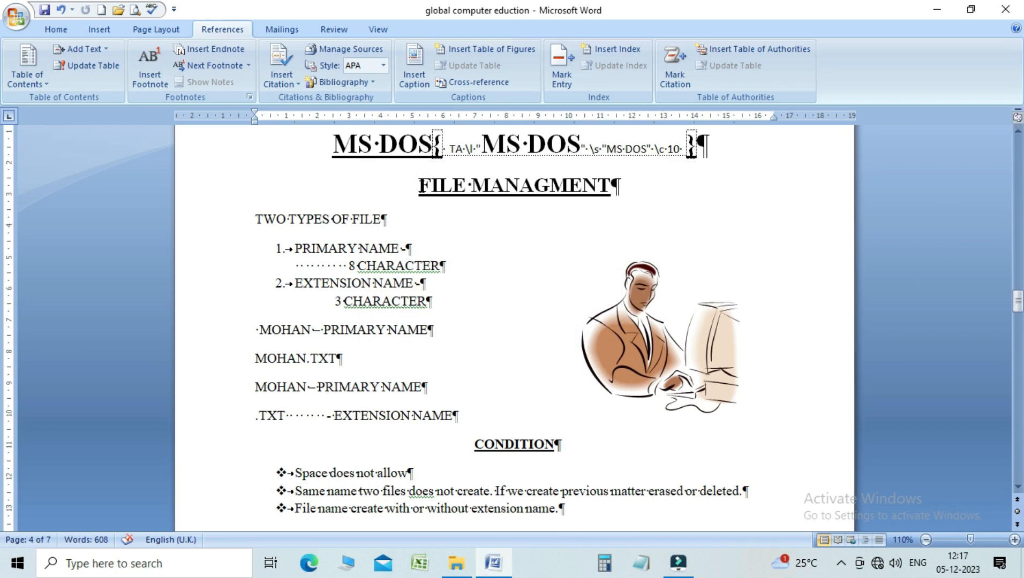
# - Mark the heading "FILE MANAGMENT" as a citation in the DOS OPT category
pyautogui.moveTo(419, 186); pyautogui.dragTo(621, 186)
pyautogui.click(676, 74)
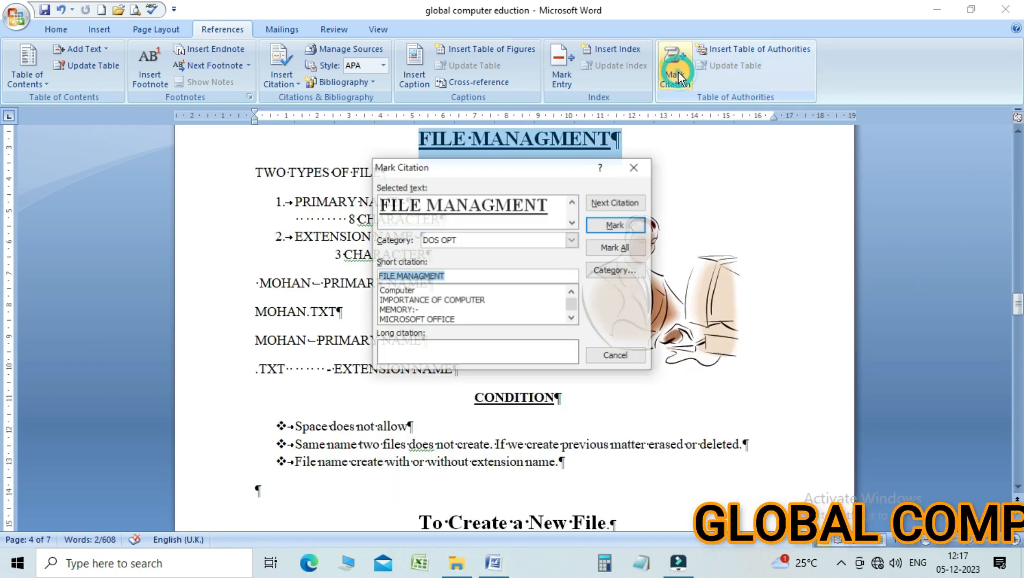
pyautogui.click(608, 227)
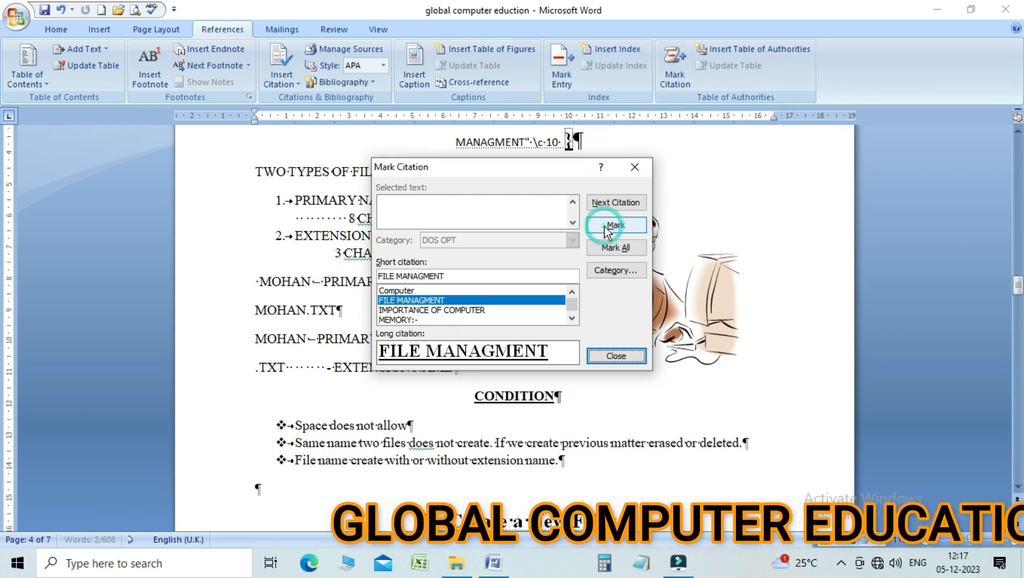
# - Mark the heading "CONDITION" on page 4 as a citation in the DOS OPT category
pyautogui.click(613, 356)
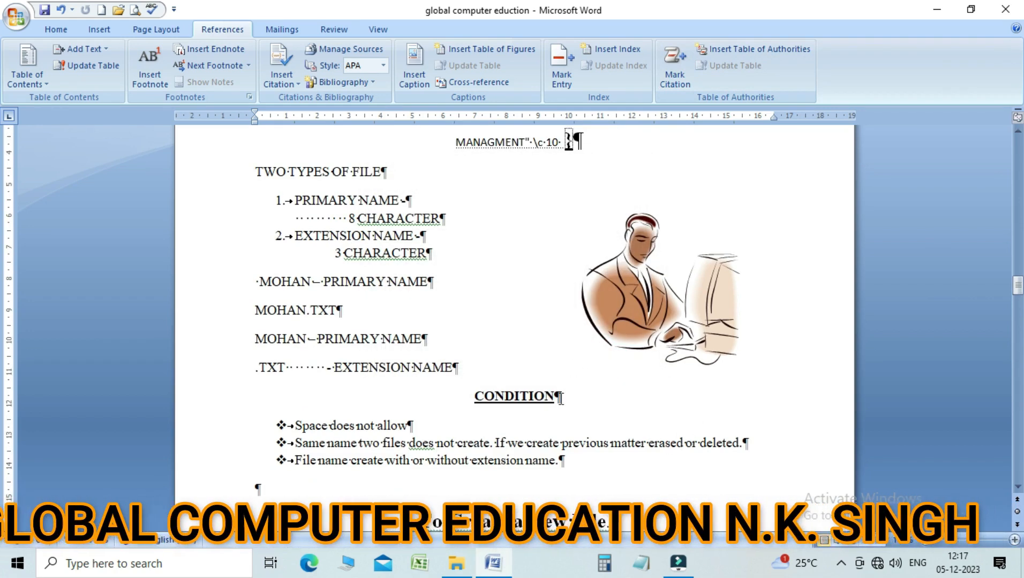
pyautogui.moveTo(448, 399); pyautogui.dragTo(565, 402)
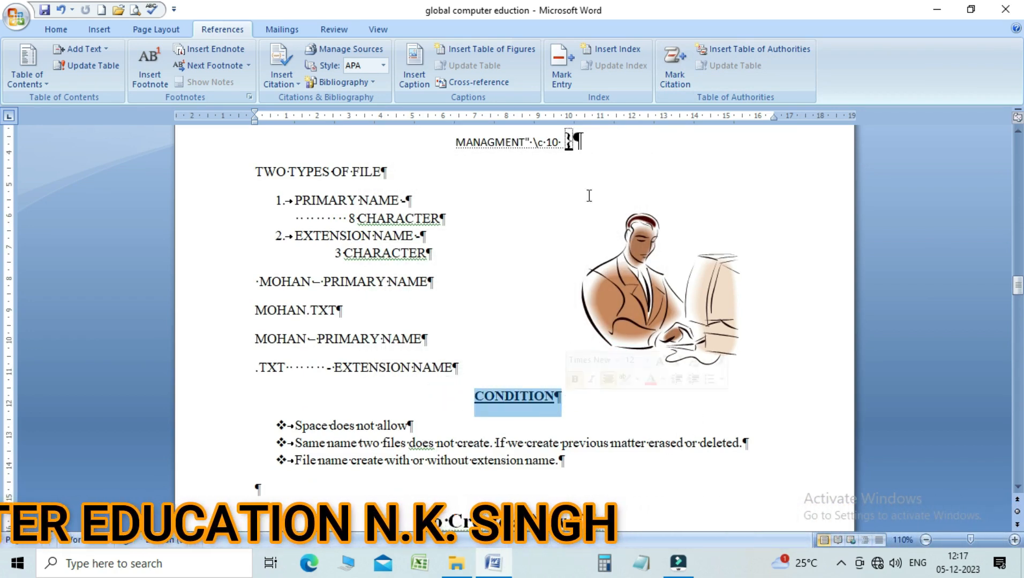
pyautogui.click(676, 82)
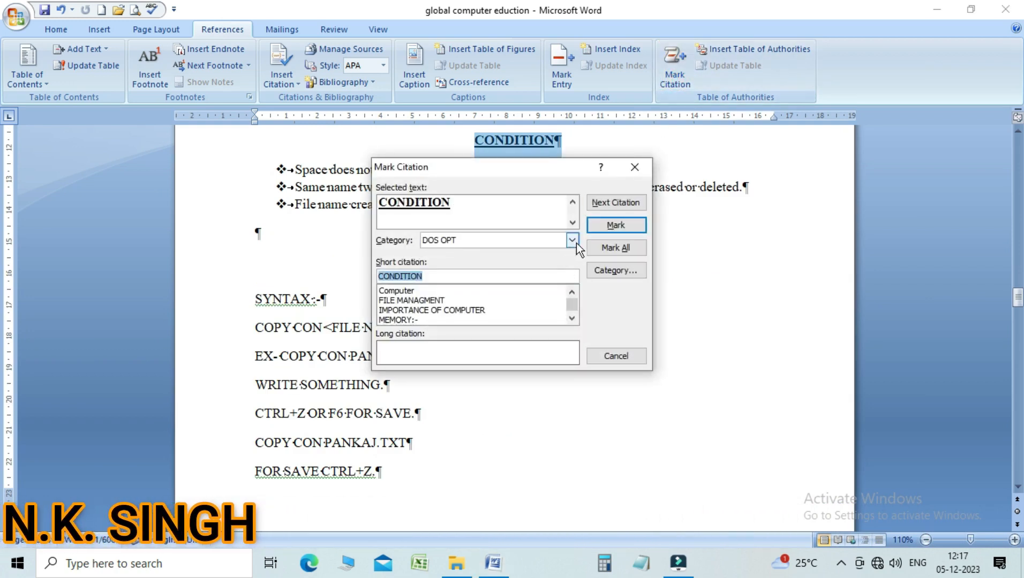
pyautogui.click(610, 227)
pyautogui.click(612, 357)
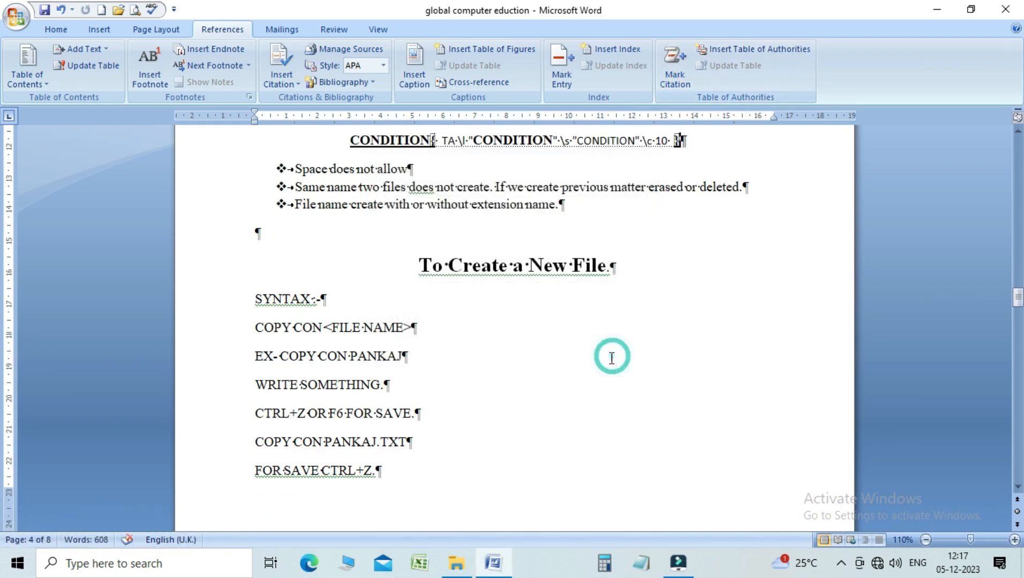
# - Hide the formatting marks and insert a page break before the title "Computer" at the start of the document
pyautogui.click(56, 30)
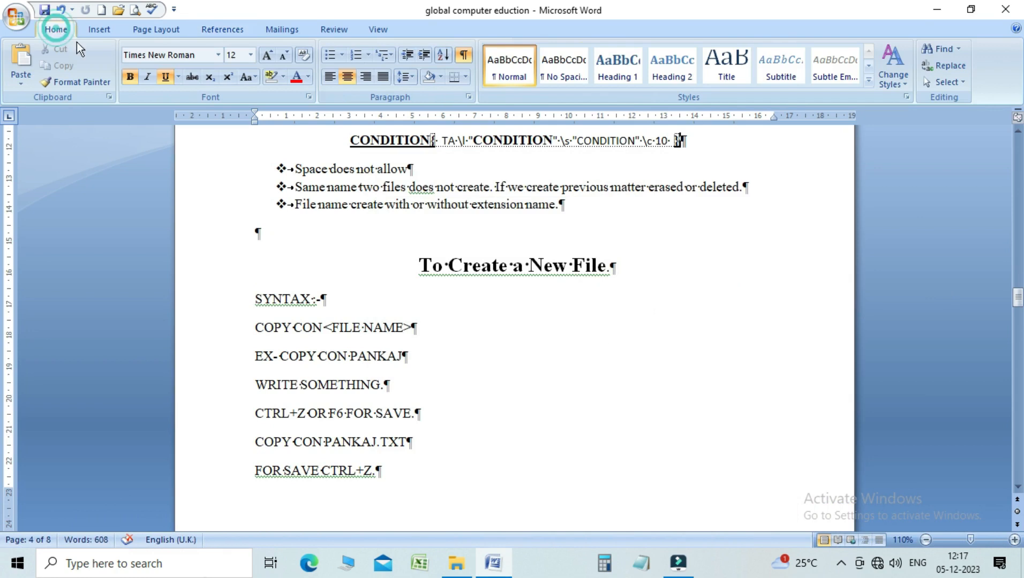
pyautogui.click(461, 56)
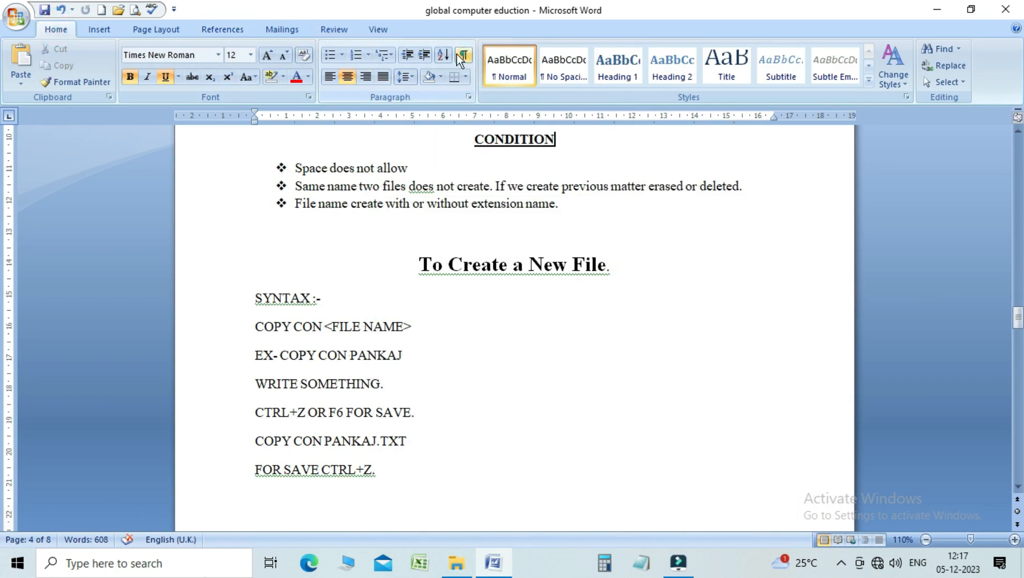
pyautogui.click(1016, 326)
pyautogui.moveTo(1016, 325); pyautogui.dragTo(1016, 146)
pyautogui.click(444, 267)
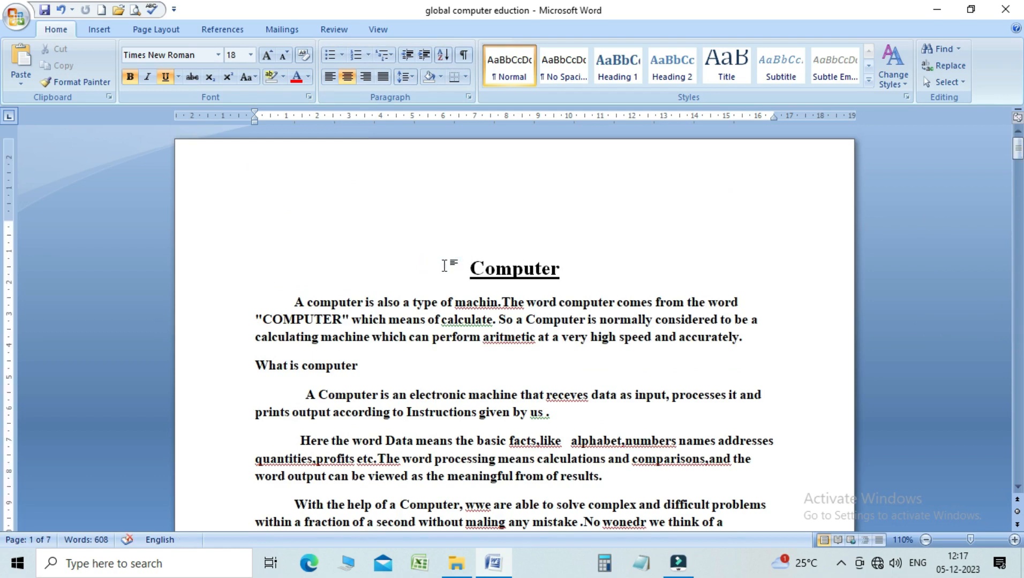
pyautogui.press('Up')
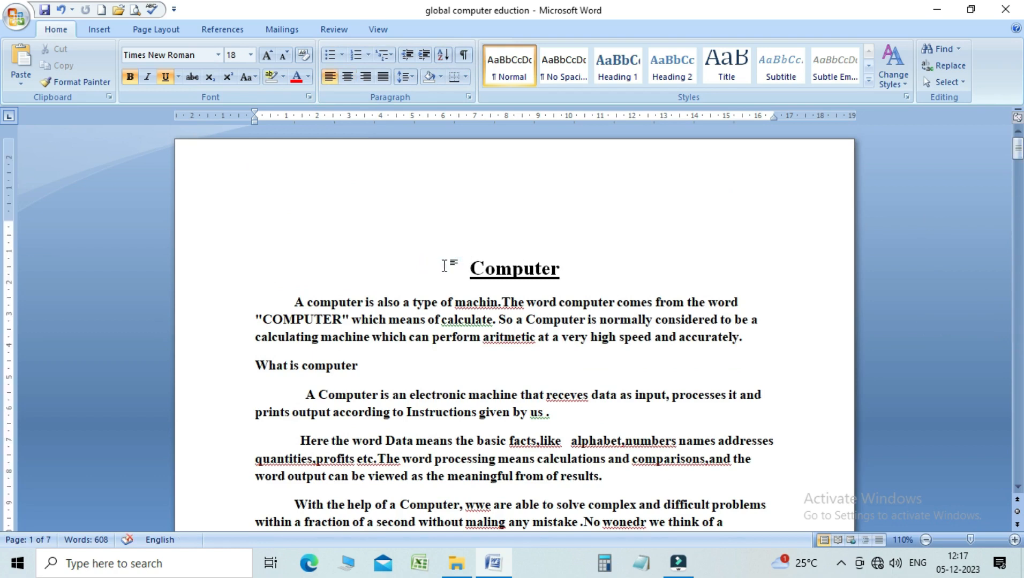
pyautogui.hotkey('ctrl', 'Return')
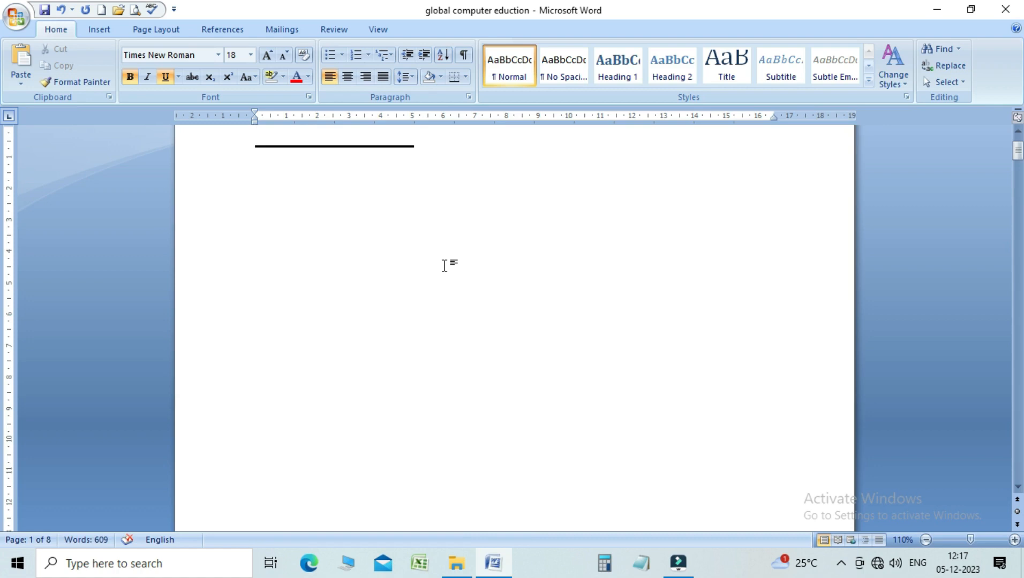
# - Insert a table of authorities covering all categories on the new blank first page, with a dotted tab leader and the template format
pyautogui.click(218, 32)
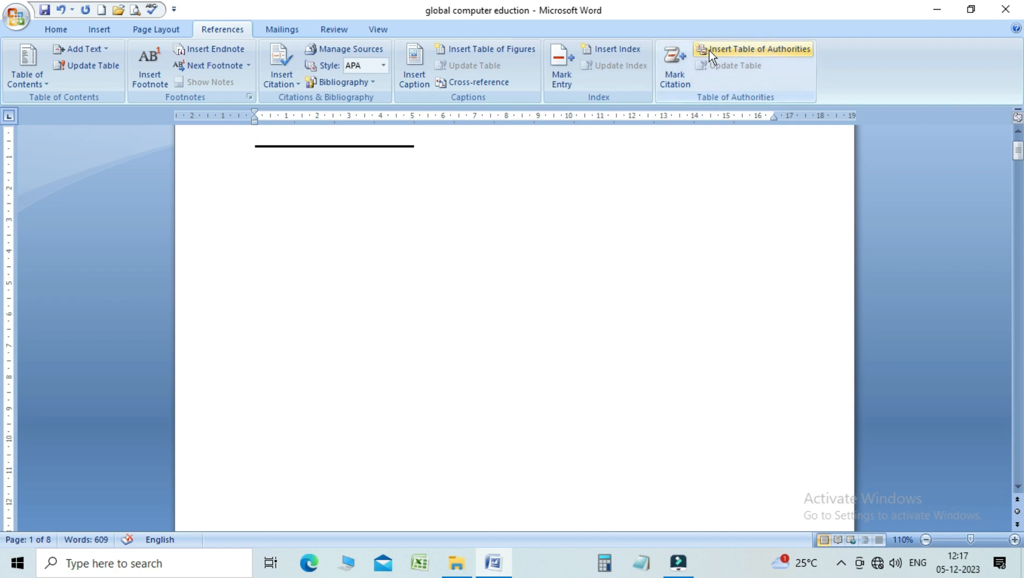
pyautogui.click(784, 49)
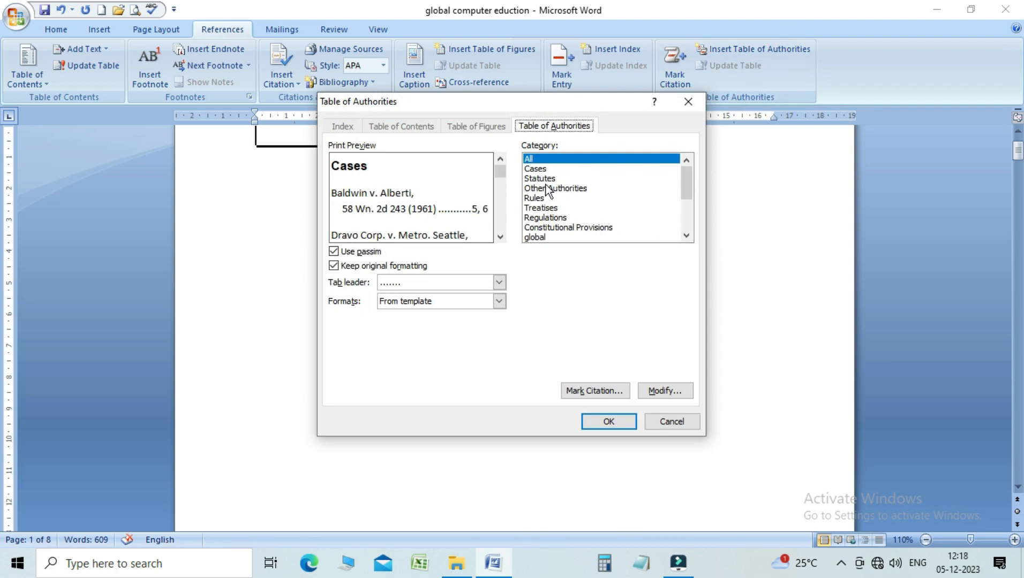
pyautogui.moveTo(687, 193); pyautogui.dragTo(687, 202)
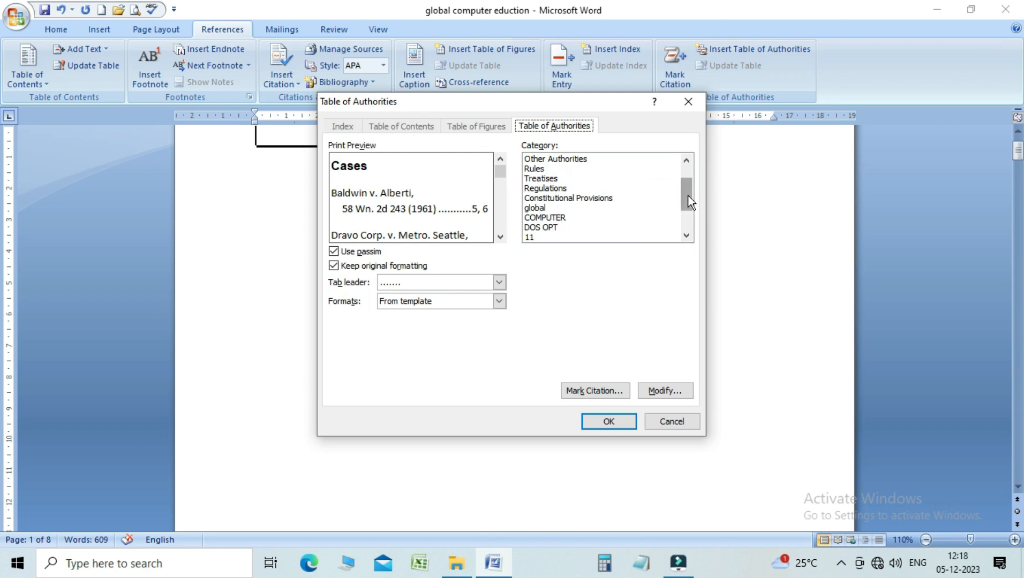
pyautogui.scroll(1, 686, 195)
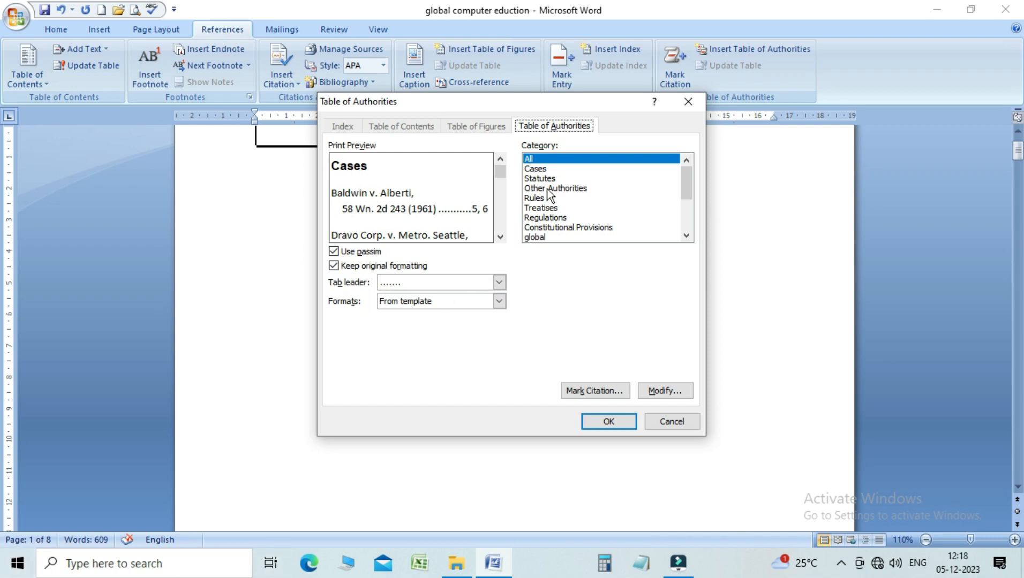
pyautogui.click(609, 422)
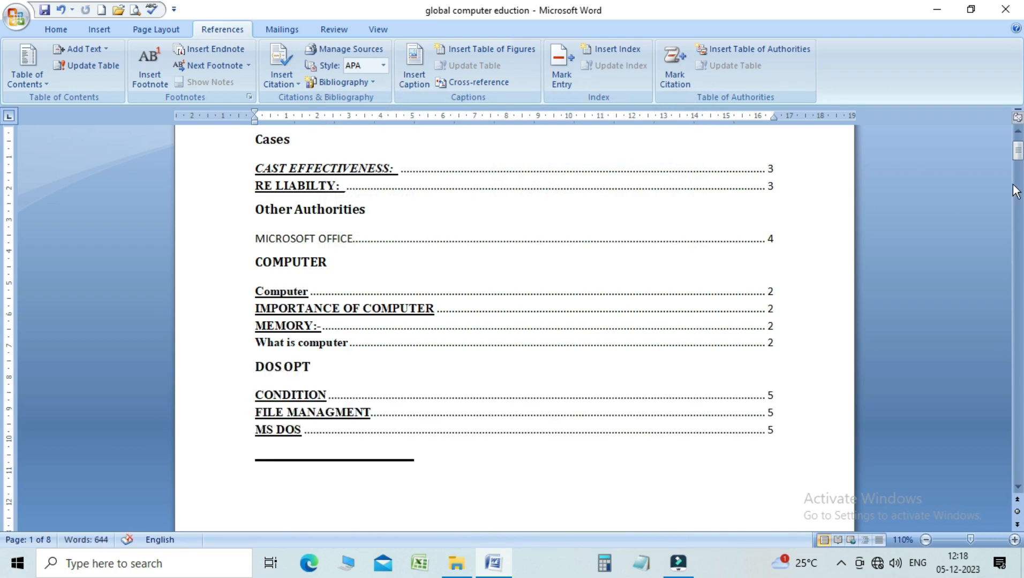
# - Examine the inserted table of authorities, checking the entries and page numbers under each category
pyautogui.moveTo(1018, 152); pyautogui.dragTo(1020, 143)
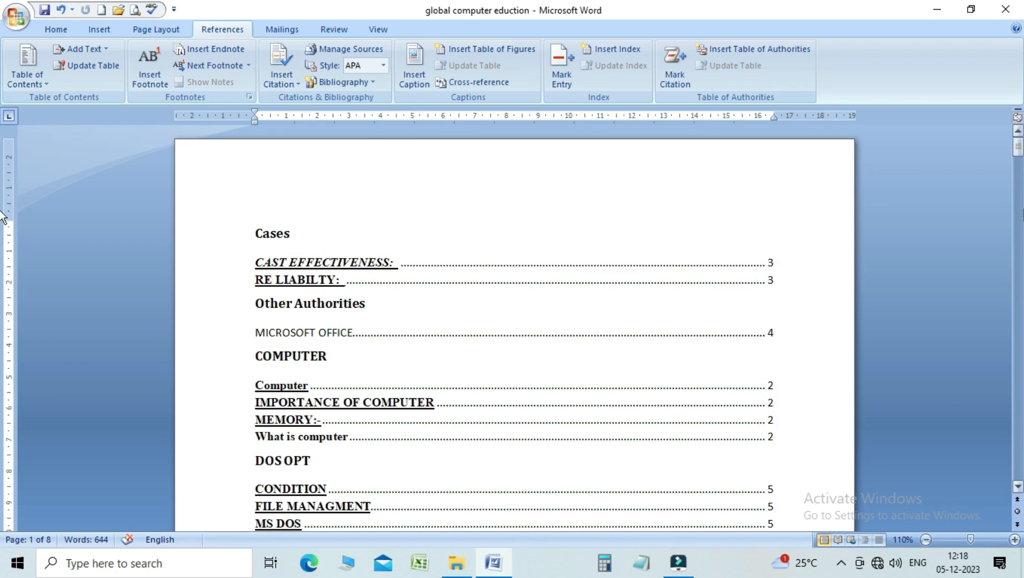
pyautogui.moveTo(1019, 154); pyautogui.dragTo(1019, 165)
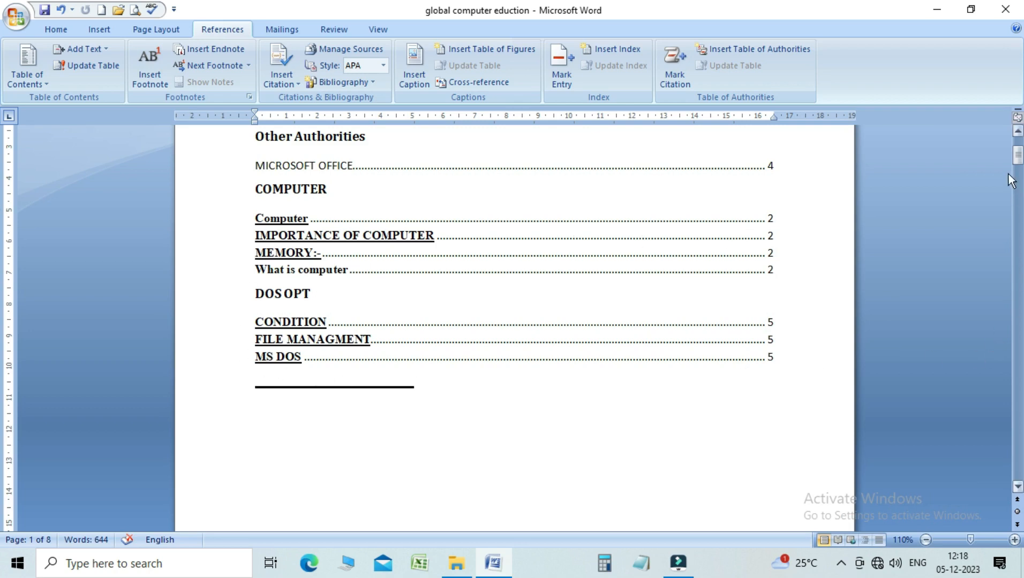
pyautogui.moveTo(1017, 156); pyautogui.dragTo(1018, 146)
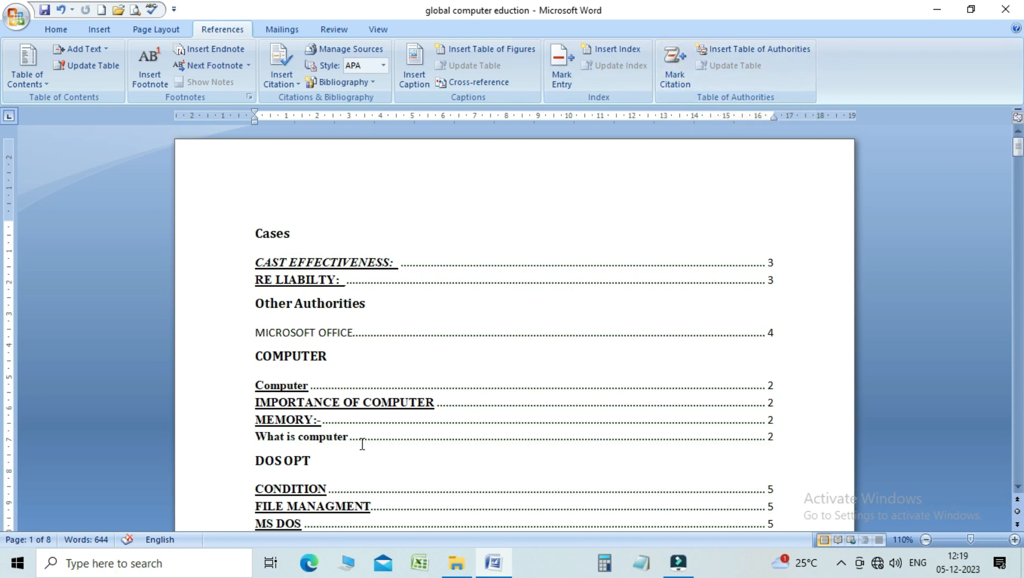
pyautogui.click(343, 262)
pyautogui.click(423, 300)
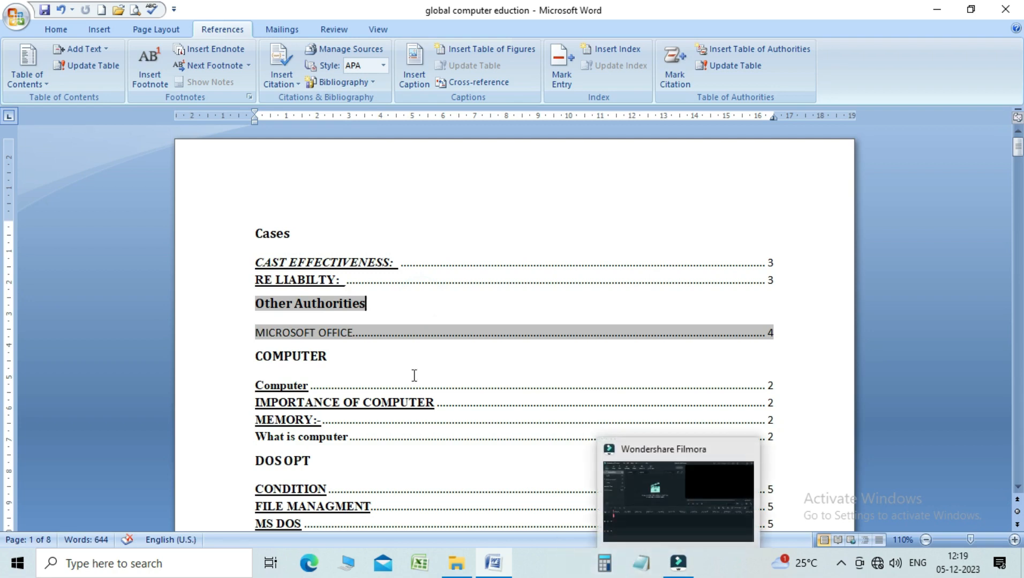
pyautogui.click(348, 356)
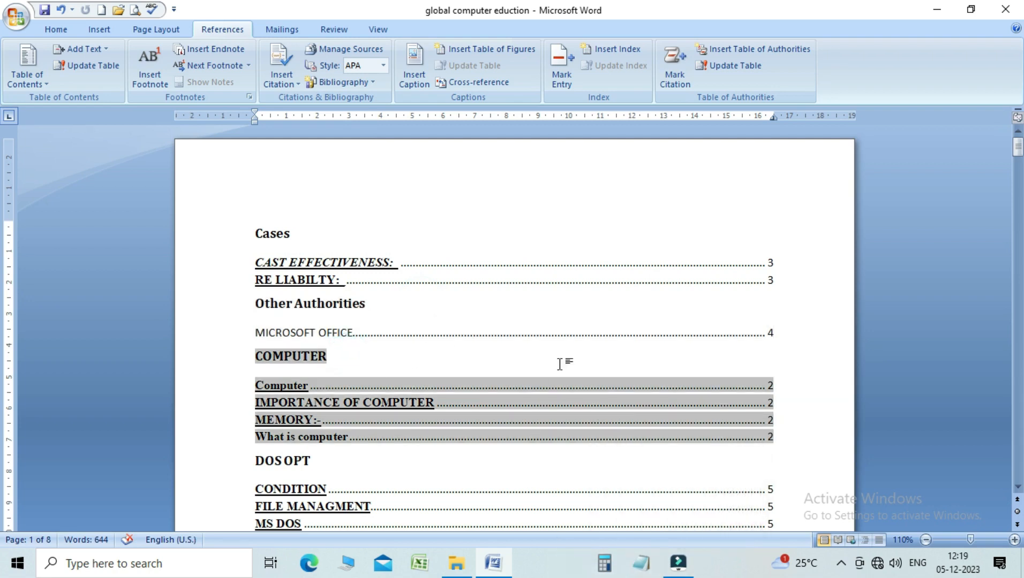
pyautogui.click(552, 318)
pyautogui.moveTo(1017, 146)
pyautogui.mouseDown()
pyautogui.moveTo(1019, 173)
pyautogui.moveTo(1018, 160)
pyautogui.mouseUp()
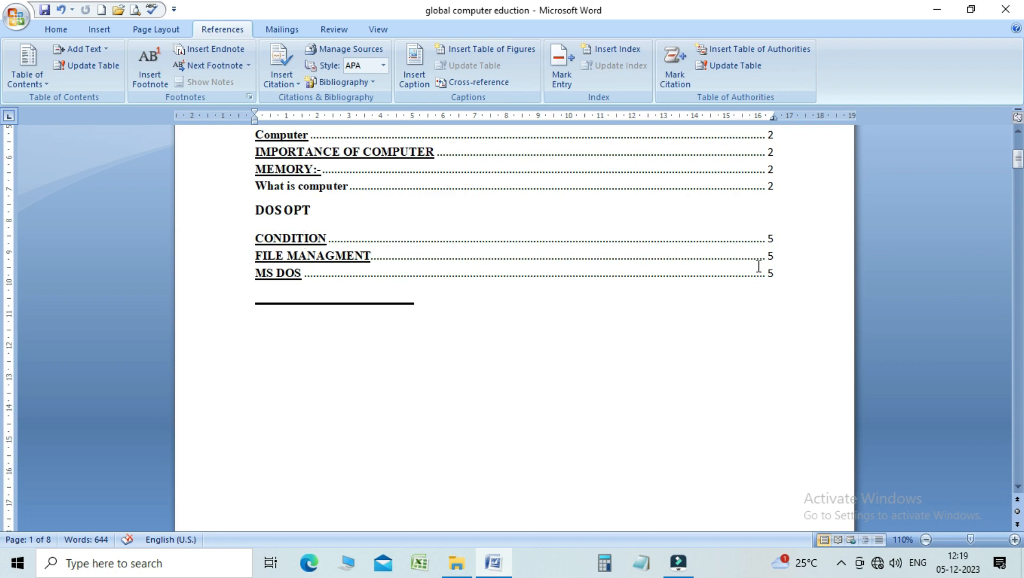
pyautogui.moveTo(1020, 160); pyautogui.dragTo(1019, 155)
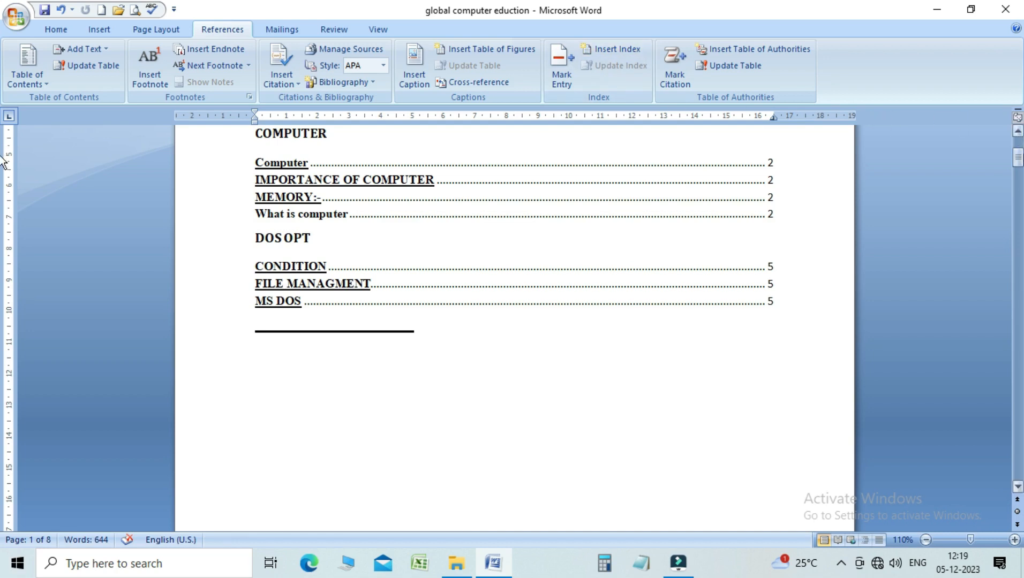
pyautogui.moveTo(1019, 159); pyautogui.dragTo(1019, 154)
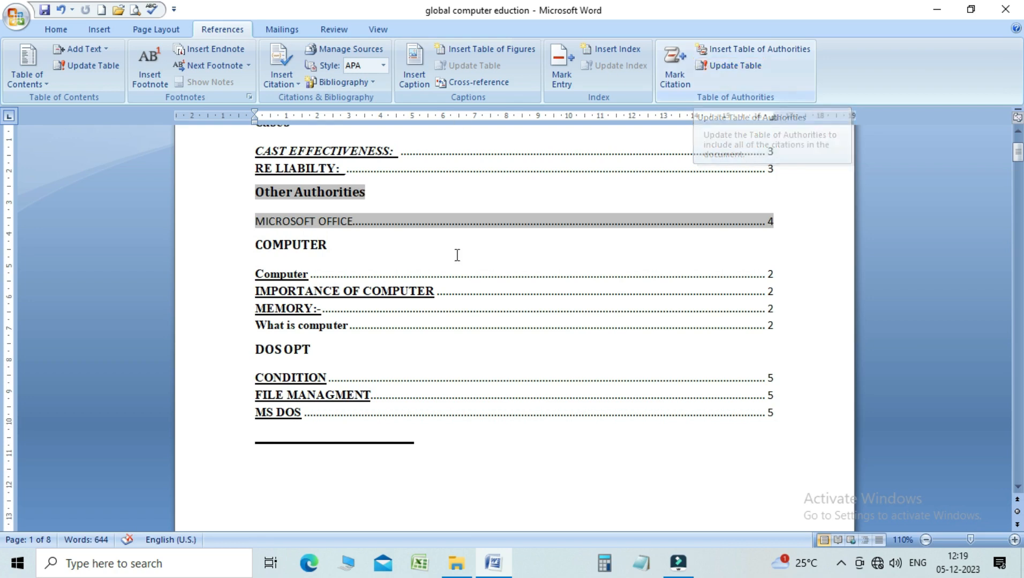
# - Mark the heading "DIR DIFFERENT OPTION" on page 7 as a citation in the Other Authorities category
pyautogui.moveTo(1018, 156); pyautogui.dragTo(1021, 264)
pyautogui.moveTo(2, 281); pyautogui.dragTo(3, 406)
pyautogui.moveTo(345, 318); pyautogui.dragTo(696, 319)
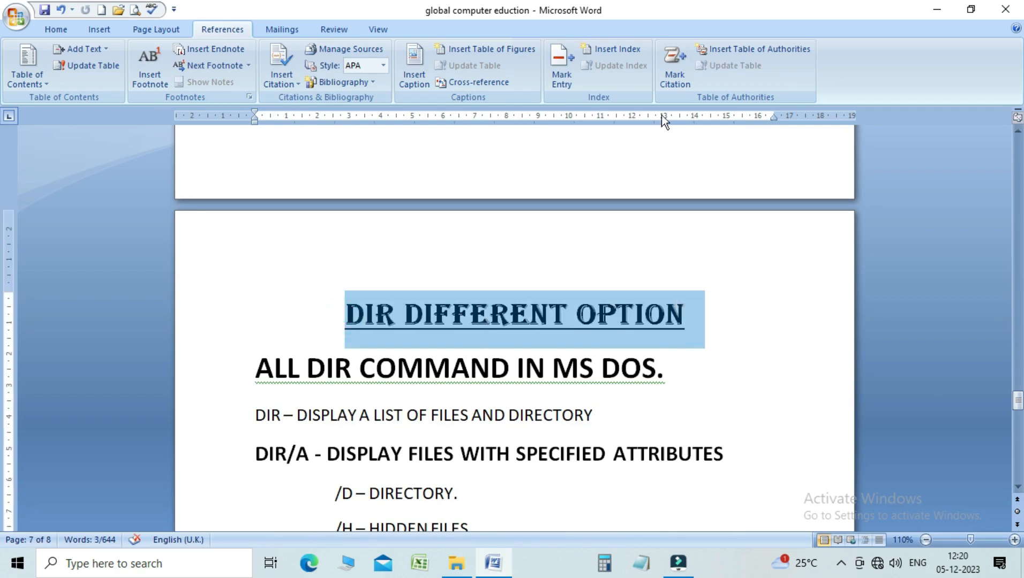
pyautogui.click(669, 73)
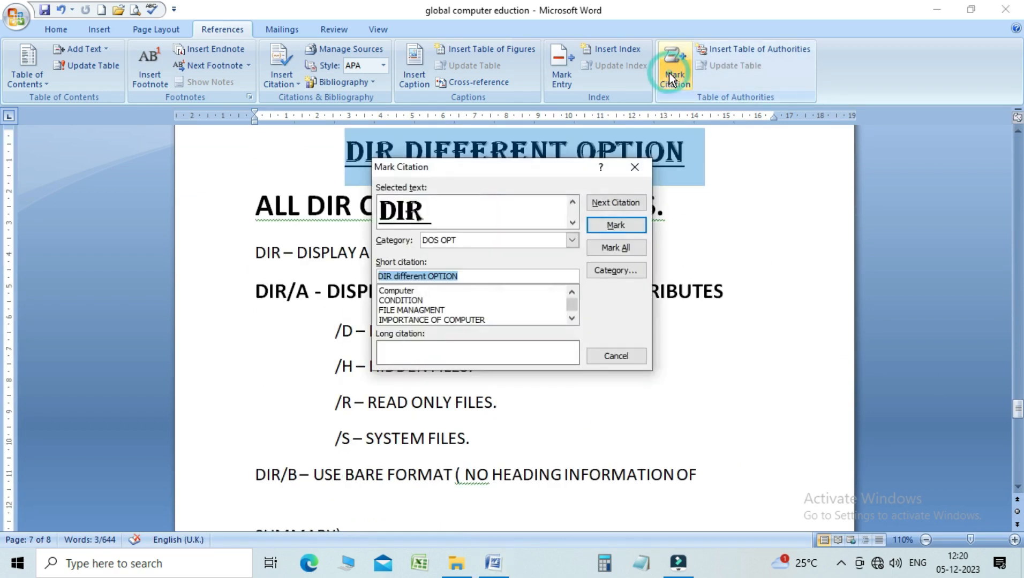
pyautogui.click(572, 241)
pyautogui.doubleClick(571, 258)
pyautogui.click(570, 260)
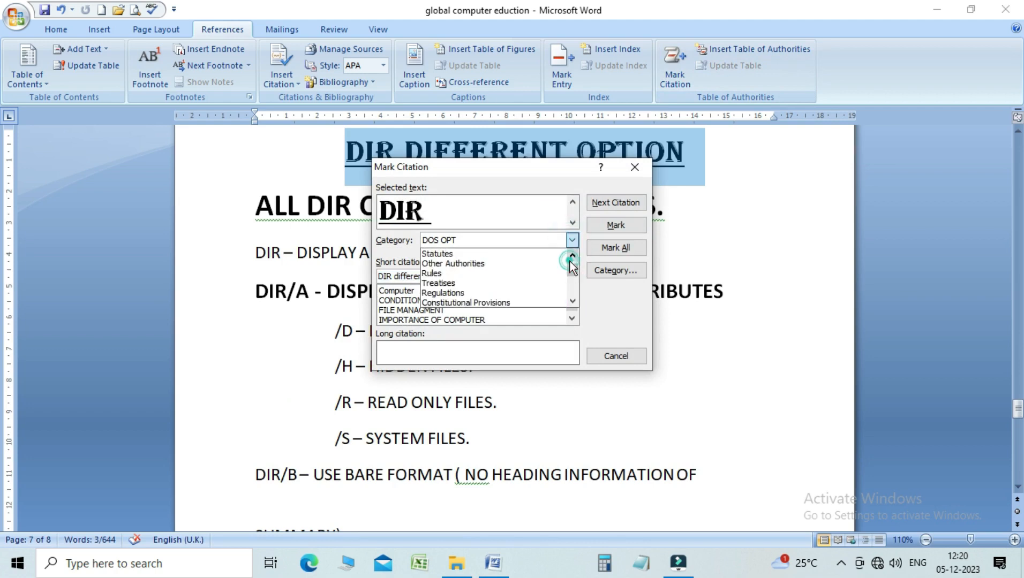
pyautogui.click(442, 268)
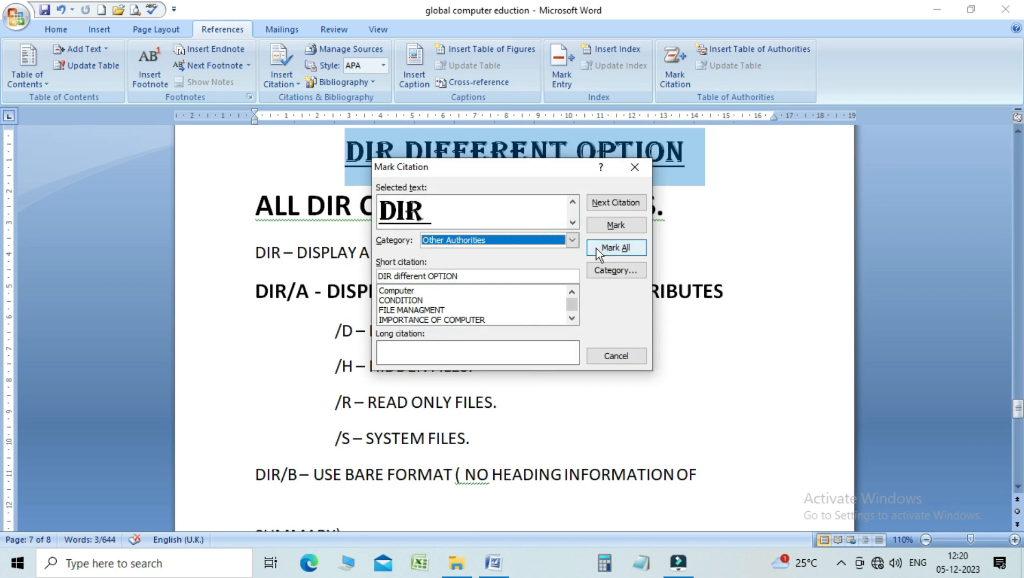
pyautogui.click(605, 229)
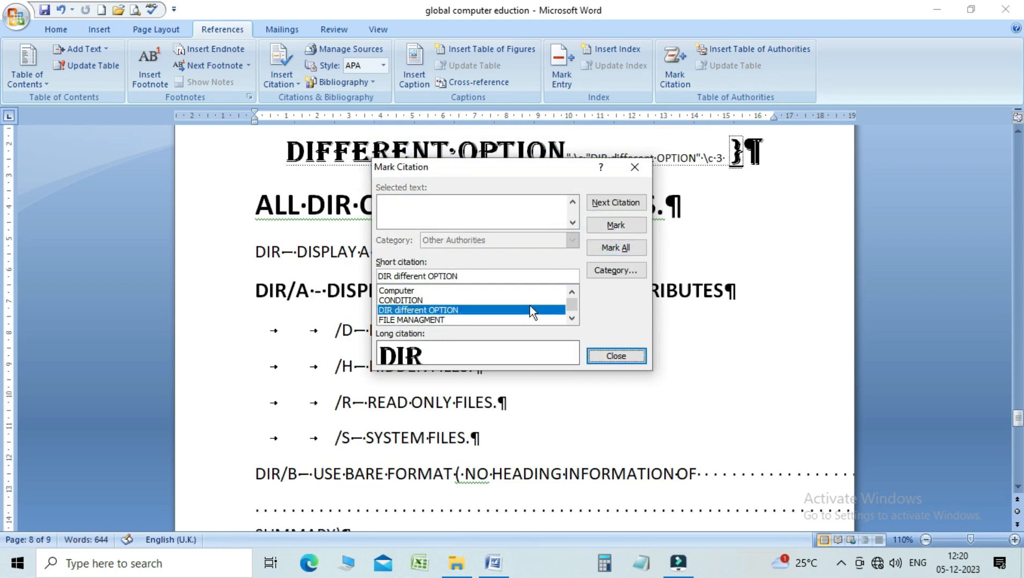
pyautogui.click(610, 356)
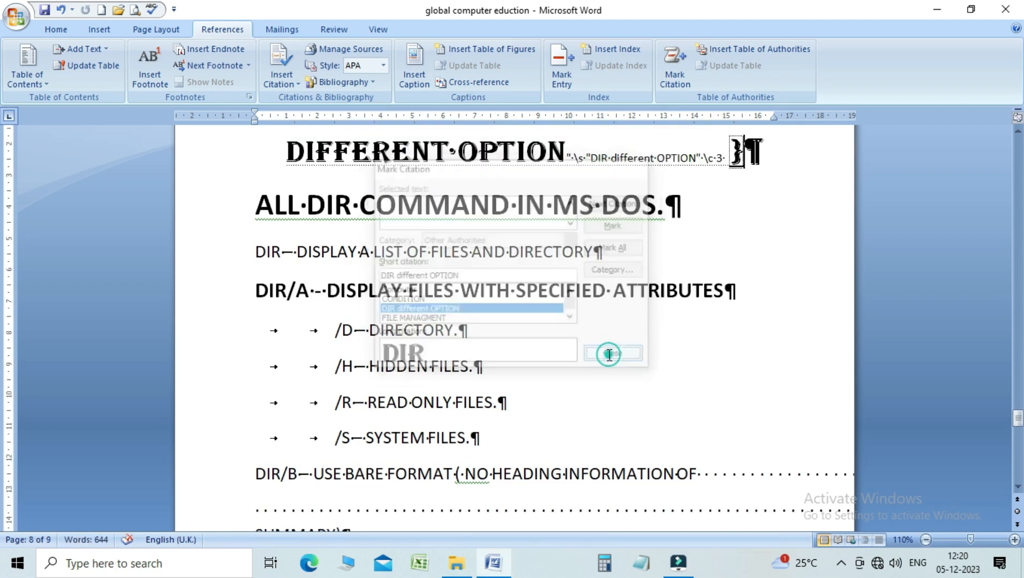
# - Mark the line "DIR/A - DISPLAY FILES WITH SPECIFIED ATTRIBUTES" as a citation in the Other Authorities category
pyautogui.click(219, 291)
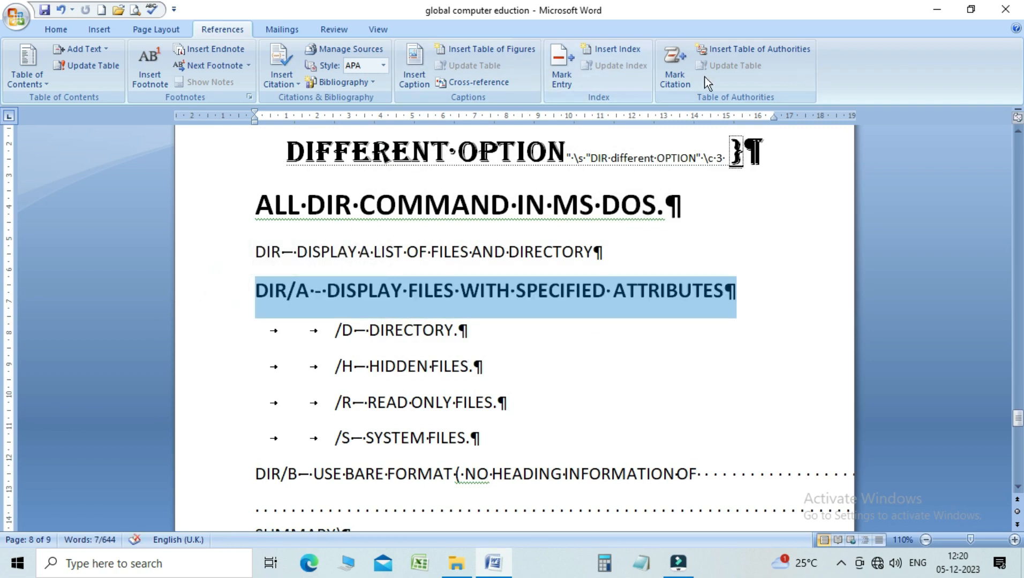
pyautogui.click(675, 75)
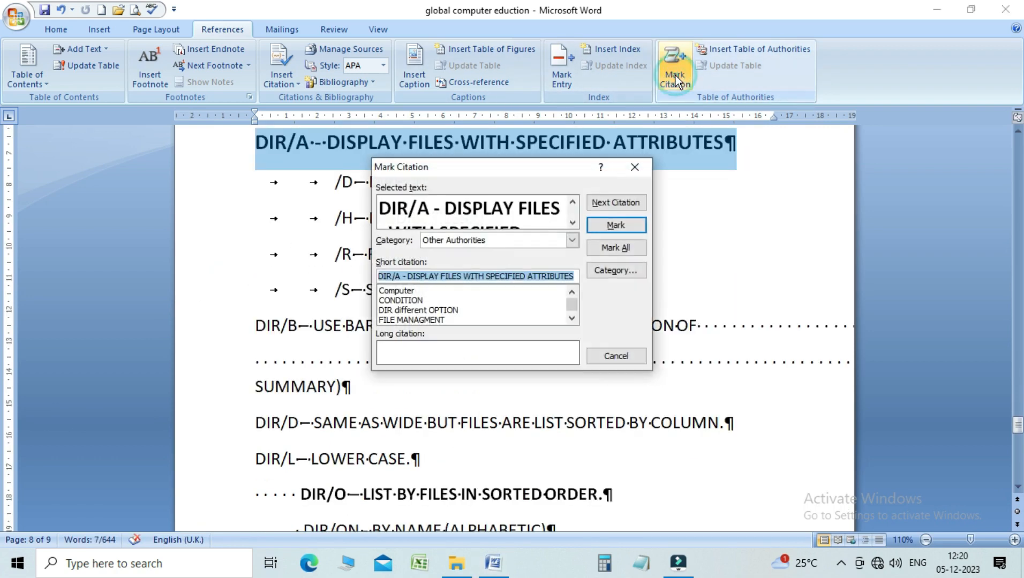
pyautogui.click(610, 226)
pyautogui.click(617, 356)
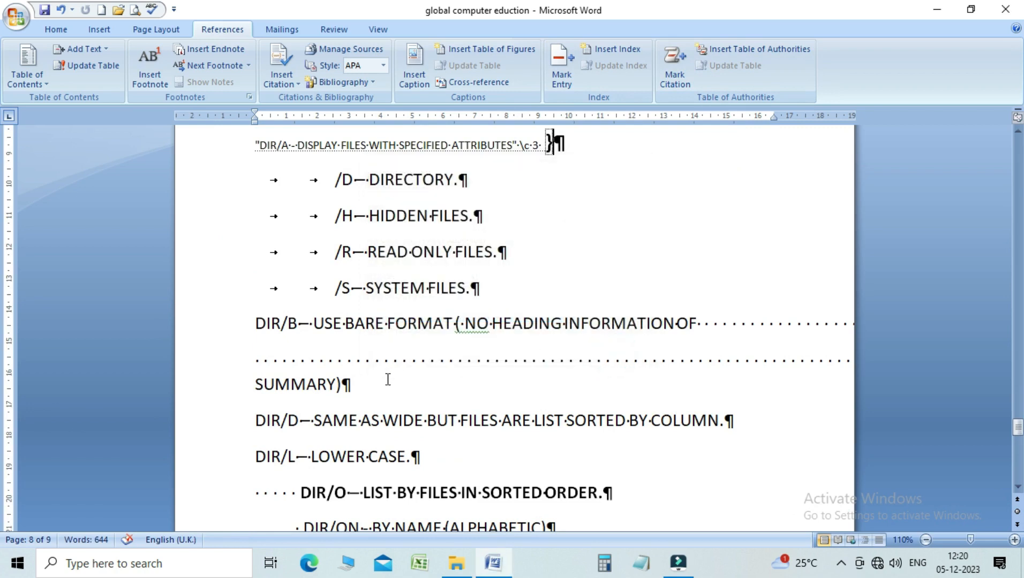
# - Mark the line "DIR/O – LIST BY FILES IN SORTED ORDER." as a citation in the Other Authorities category
pyautogui.moveTo(272, 493); pyautogui.dragTo(602, 493)
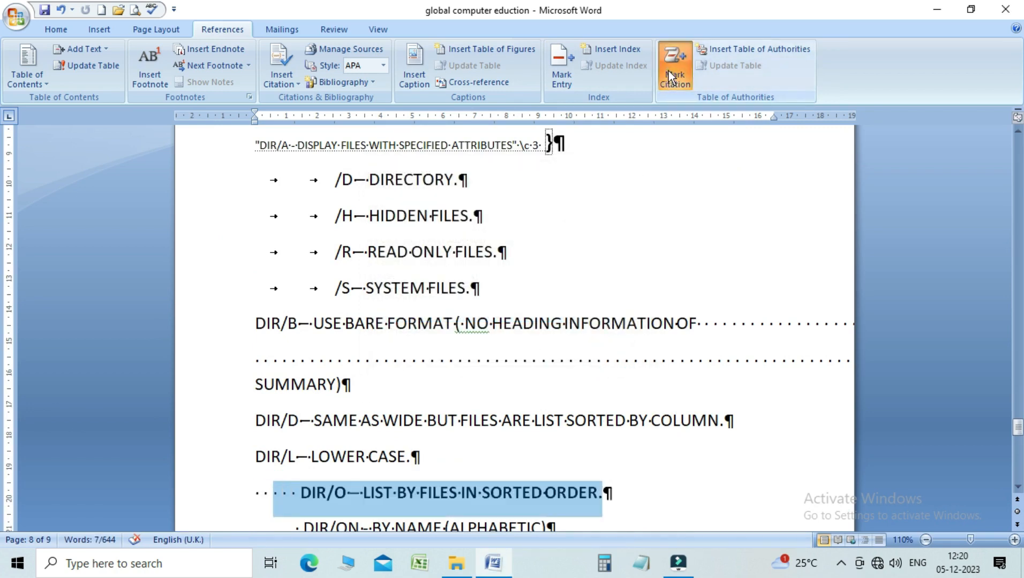
pyautogui.click(670, 71)
pyautogui.click(610, 226)
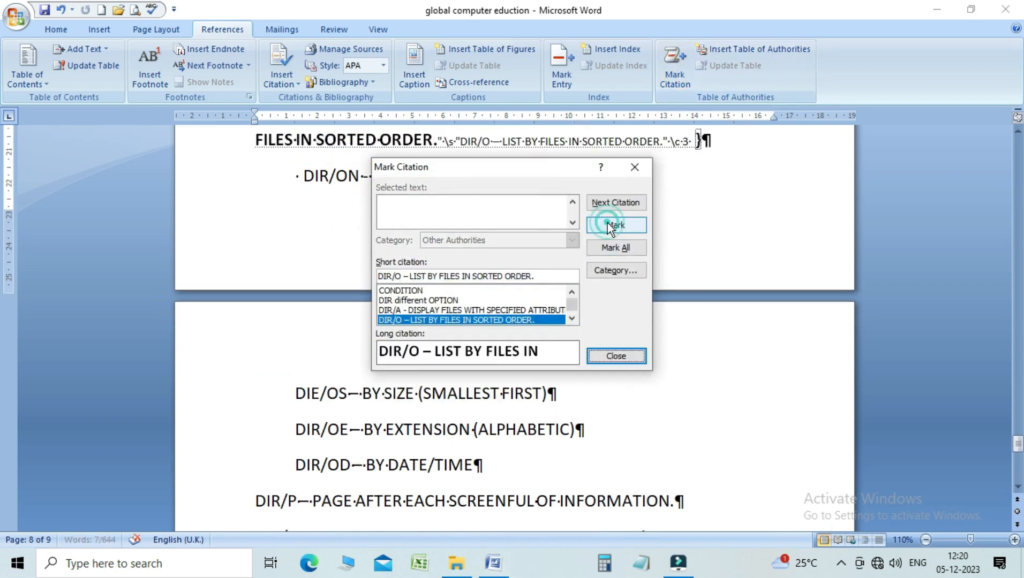
pyautogui.click(623, 355)
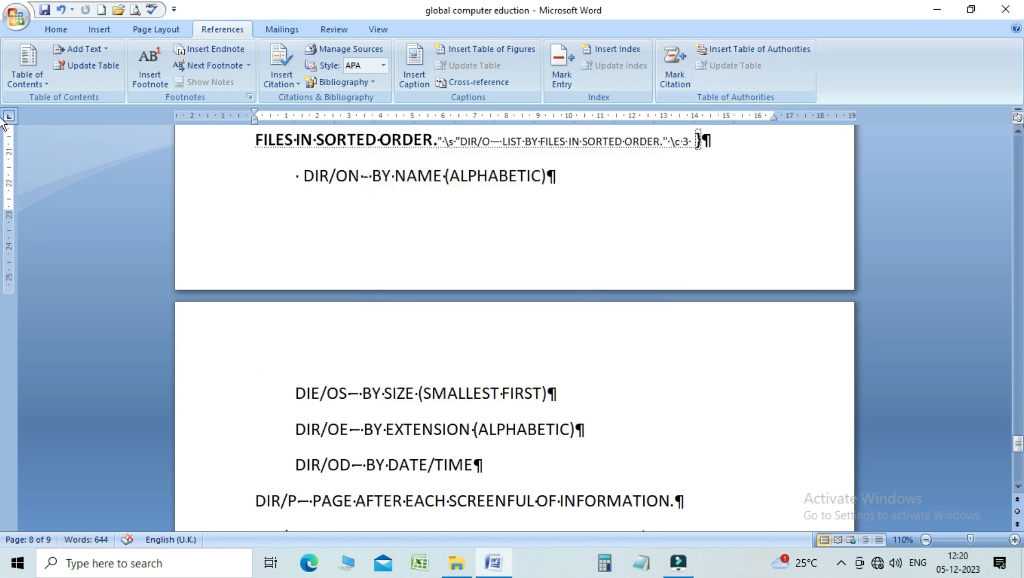
pyautogui.scroll(3, 180, 112)
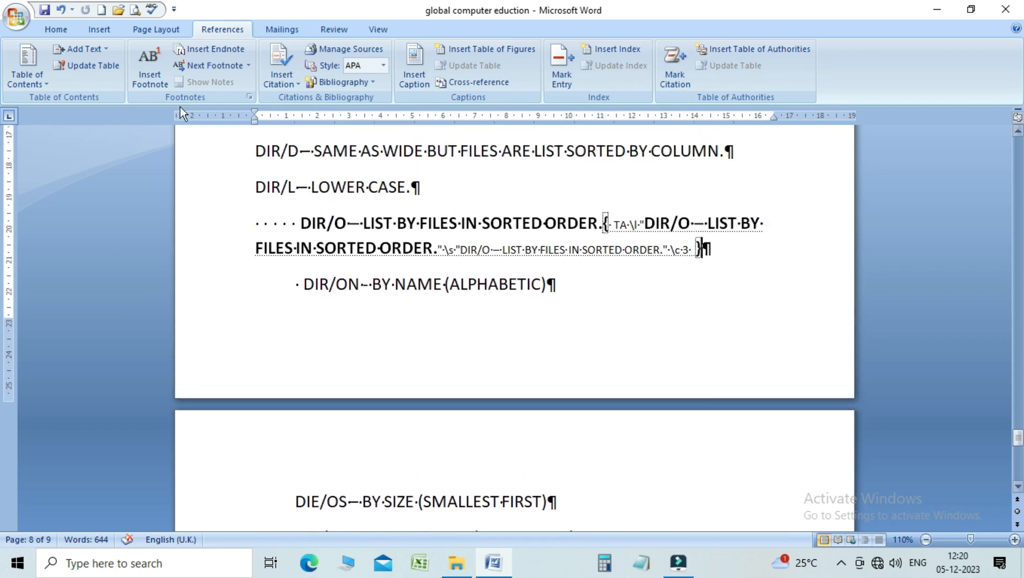
# - Hide the paragraph marks and citation field codes throughout the document
pyautogui.click(56, 29)
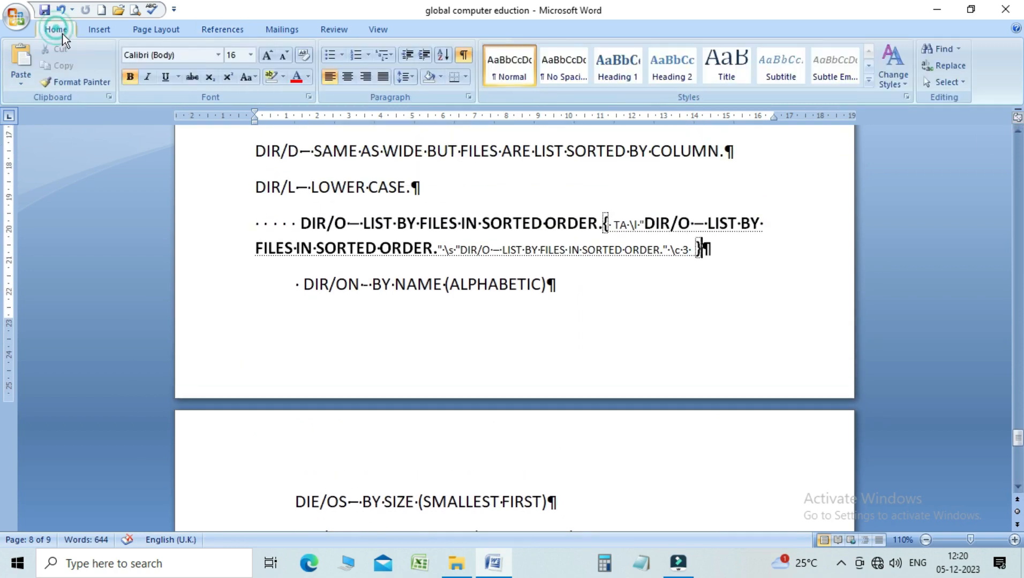
pyautogui.click(459, 58)
# - Update the whole table of authorities on the first page to include the newly marked citations
pyautogui.click(1019, 135)
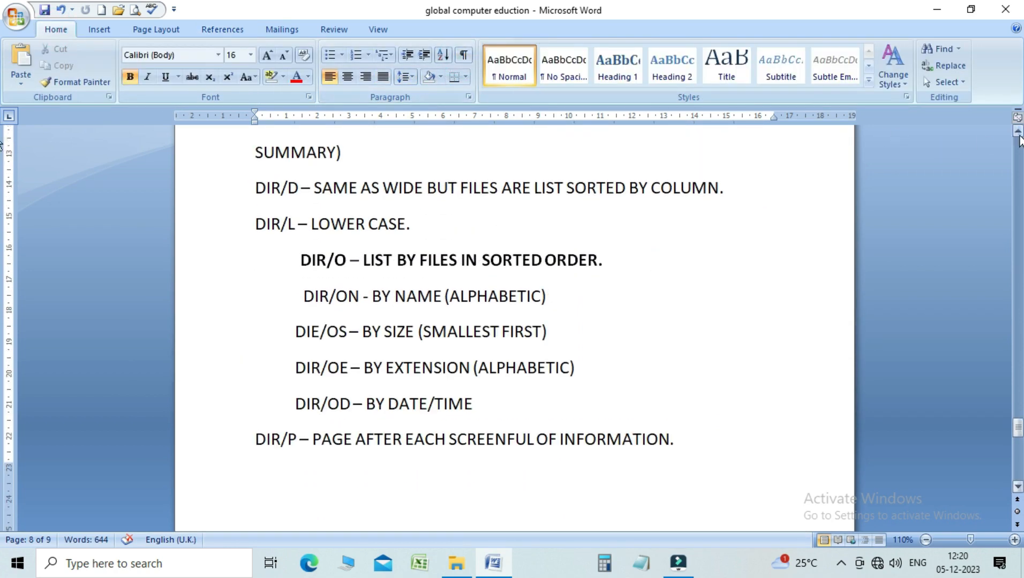
pyautogui.moveTo(1018, 427); pyautogui.dragTo(1020, 129)
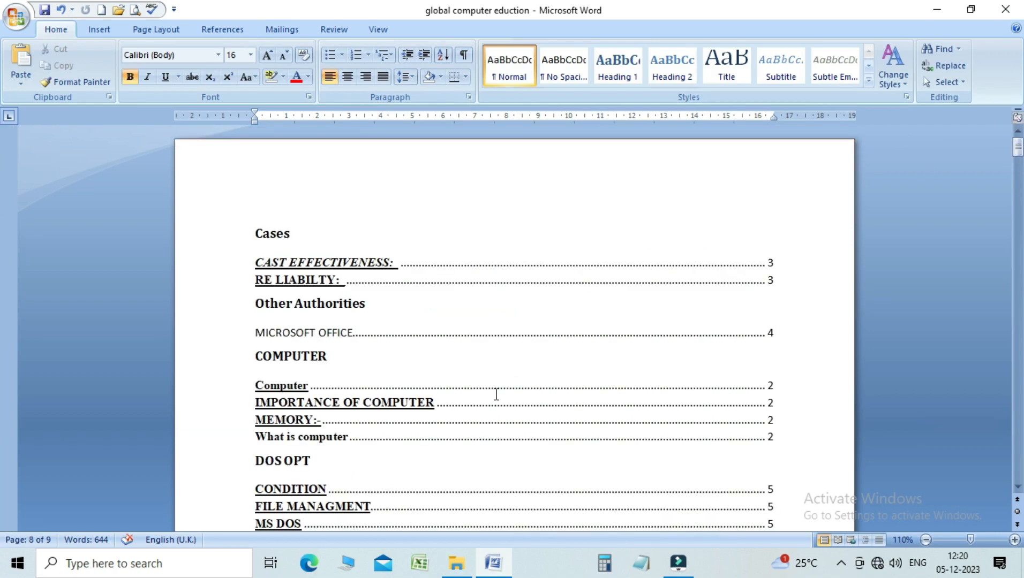
pyautogui.moveTo(1019, 150)
pyautogui.mouseDown()
pyautogui.moveTo(1019, 173)
pyautogui.moveTo(1019, 146)
pyautogui.mouseUp()
pyautogui.moveTo(244, 220); pyautogui.dragTo(374, 469)
pyautogui.click(209, 29)
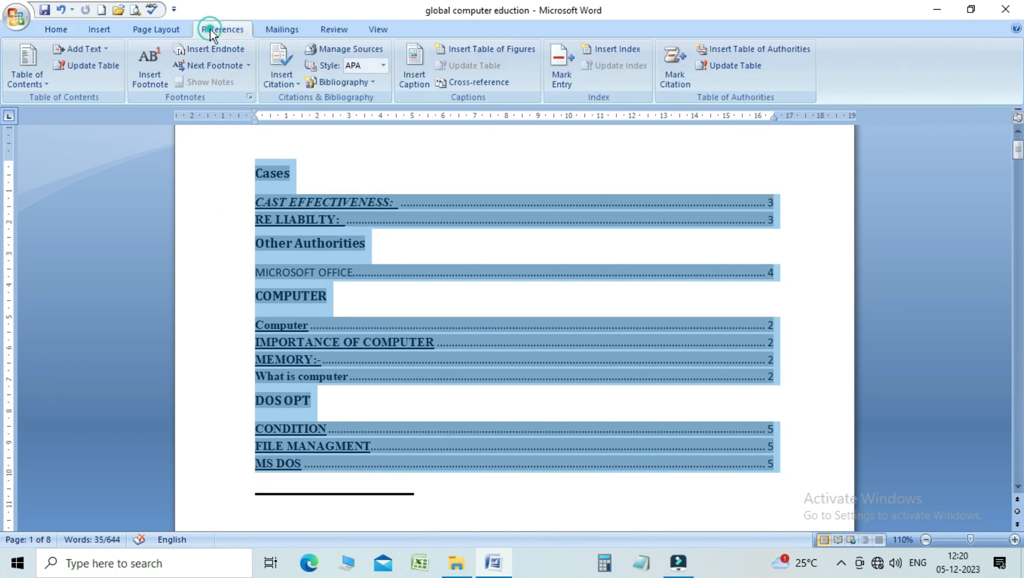
pyautogui.click(707, 69)
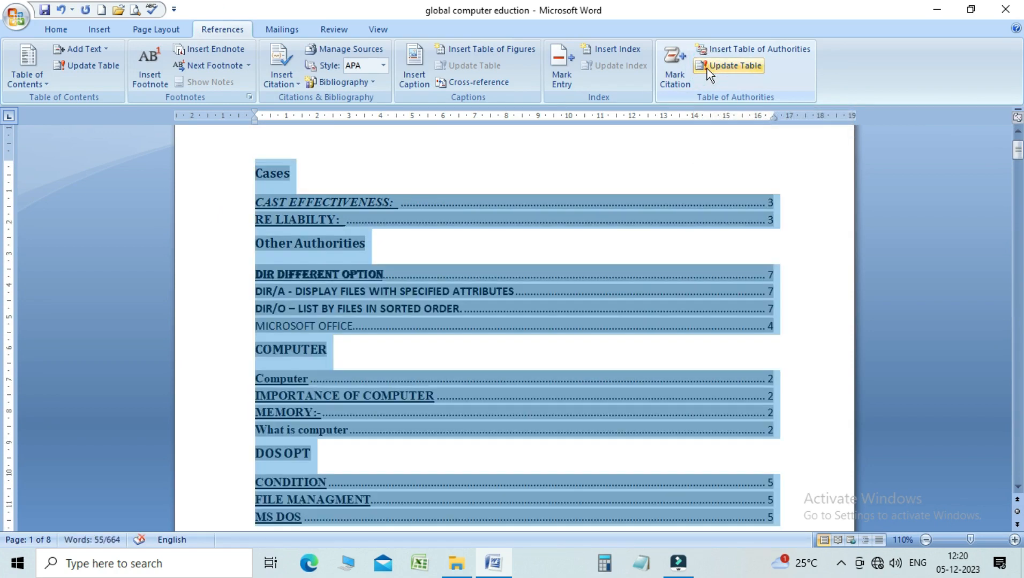
# - Examine the updated table of authorities, checking the entries and page numbers under Other Authorities
pyautogui.click(284, 272)
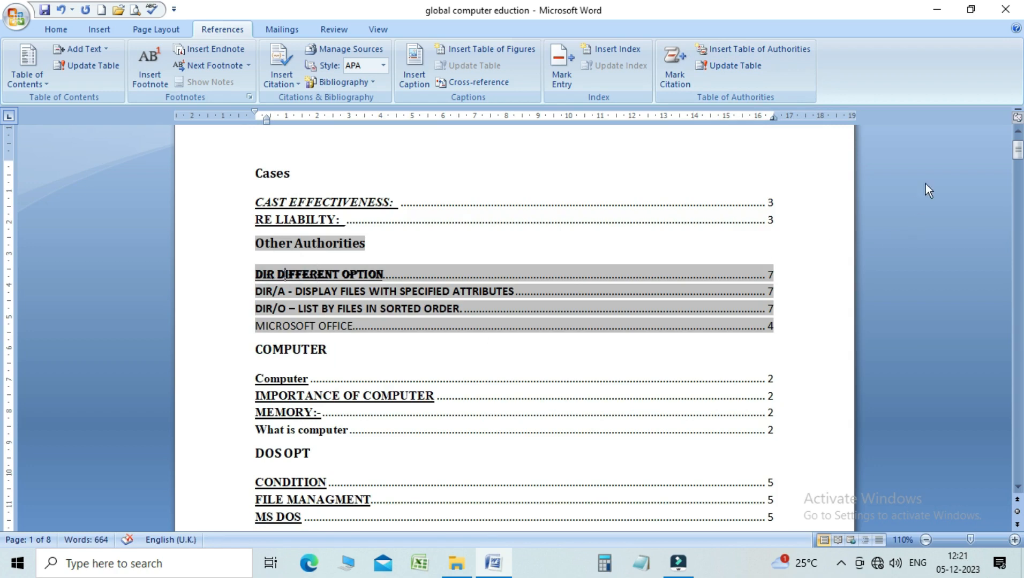
pyautogui.moveTo(1018, 153)
pyautogui.mouseDown()
pyautogui.moveTo(1018, 167)
pyautogui.moveTo(1018, 141)
pyautogui.mouseUp()
pyautogui.click(490, 291)
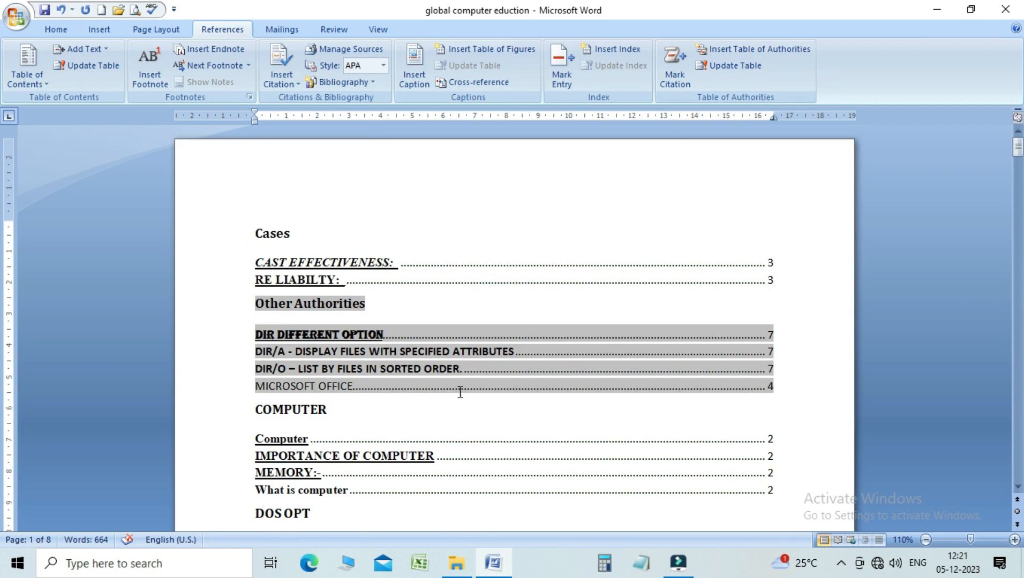
pyautogui.click(464, 411)
pyautogui.click(429, 352)
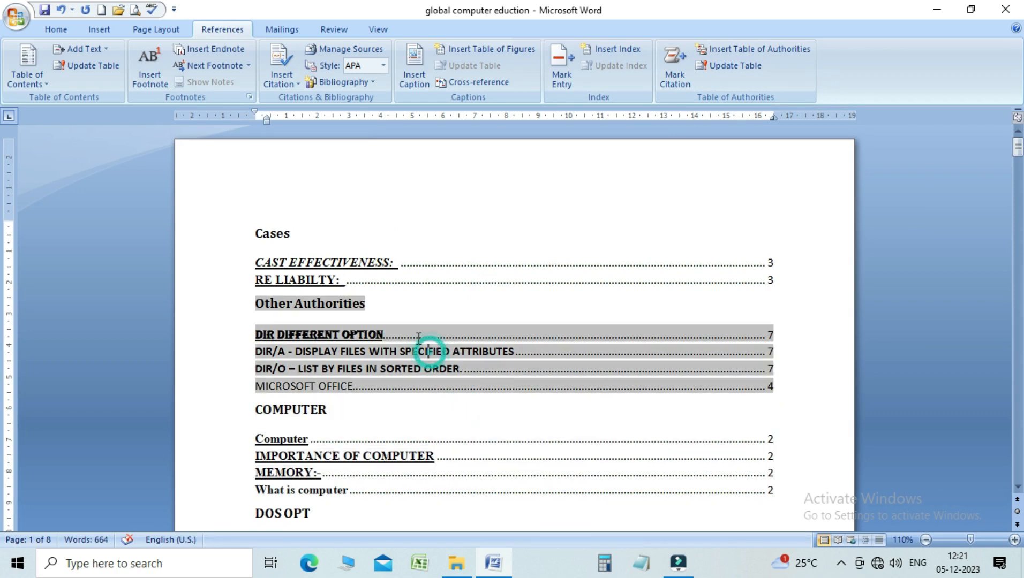
pyautogui.click(385, 275)
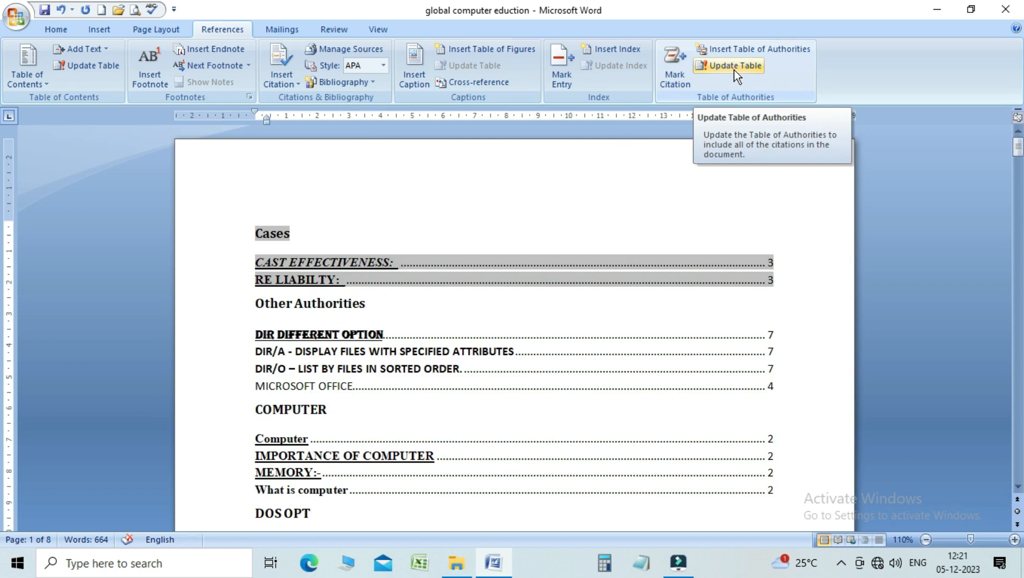
pyautogui.click(408, 314)
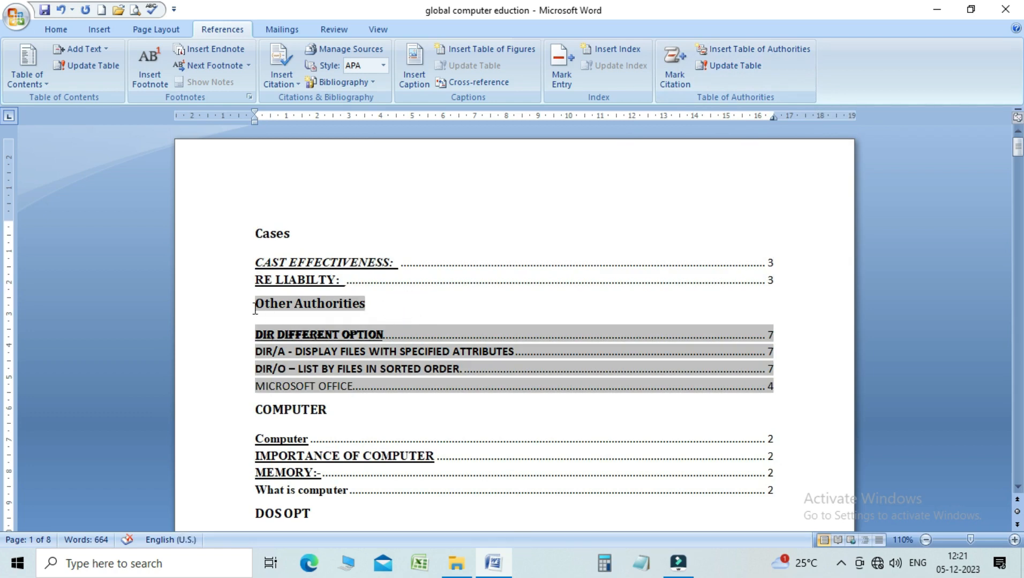
pyautogui.click(374, 306)
pyautogui.click(766, 340)
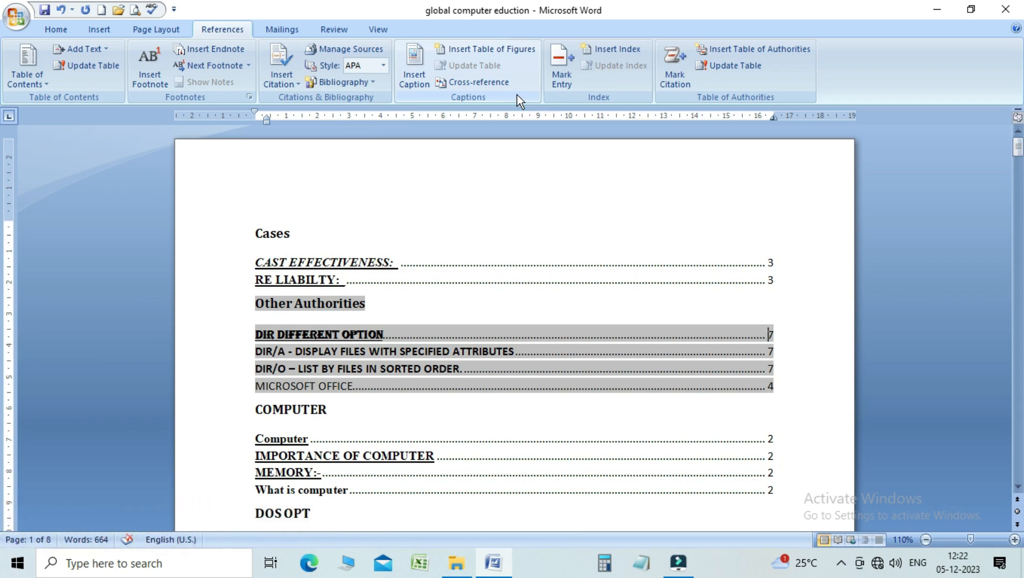
pyautogui.click(468, 274)
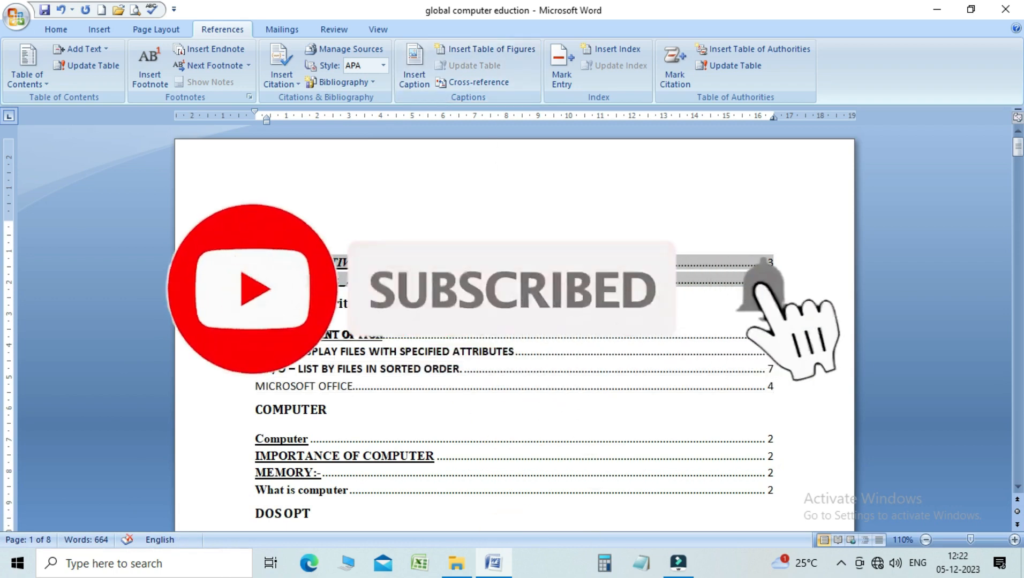